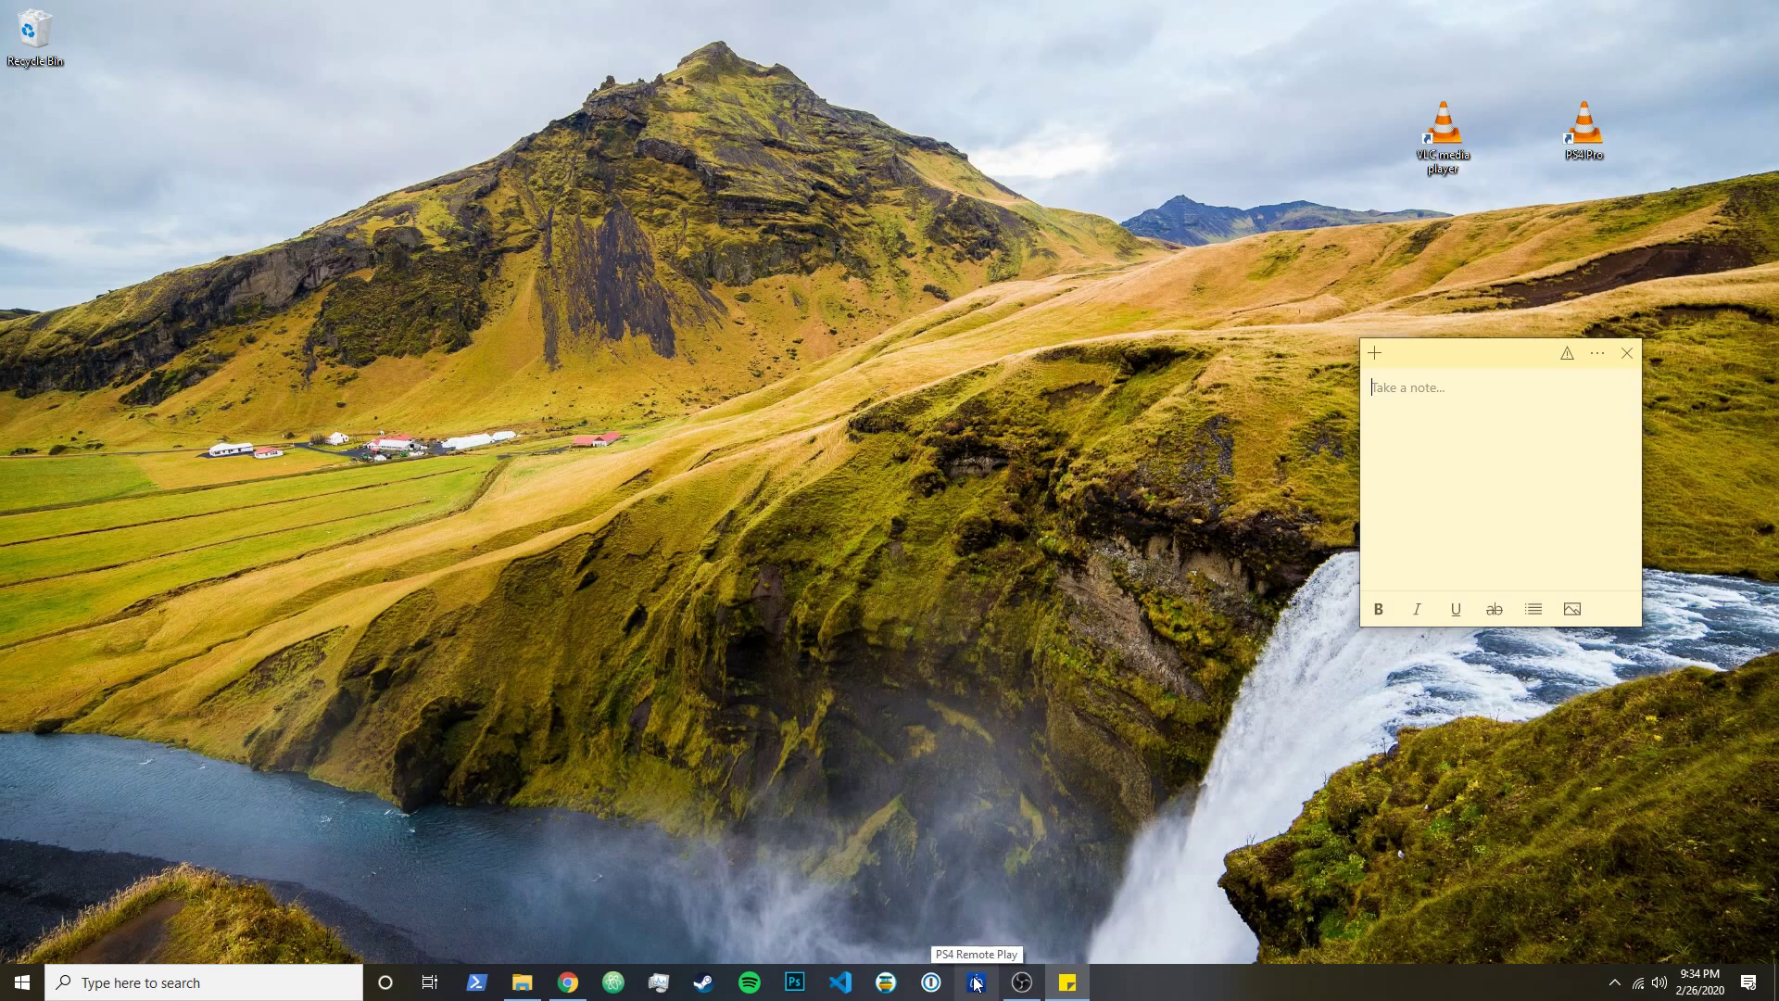
Switch to Chrome and copy the VLC shortcut target command, with the comment lines below it, from the GitHub gist.
mouse_move(570, 990)
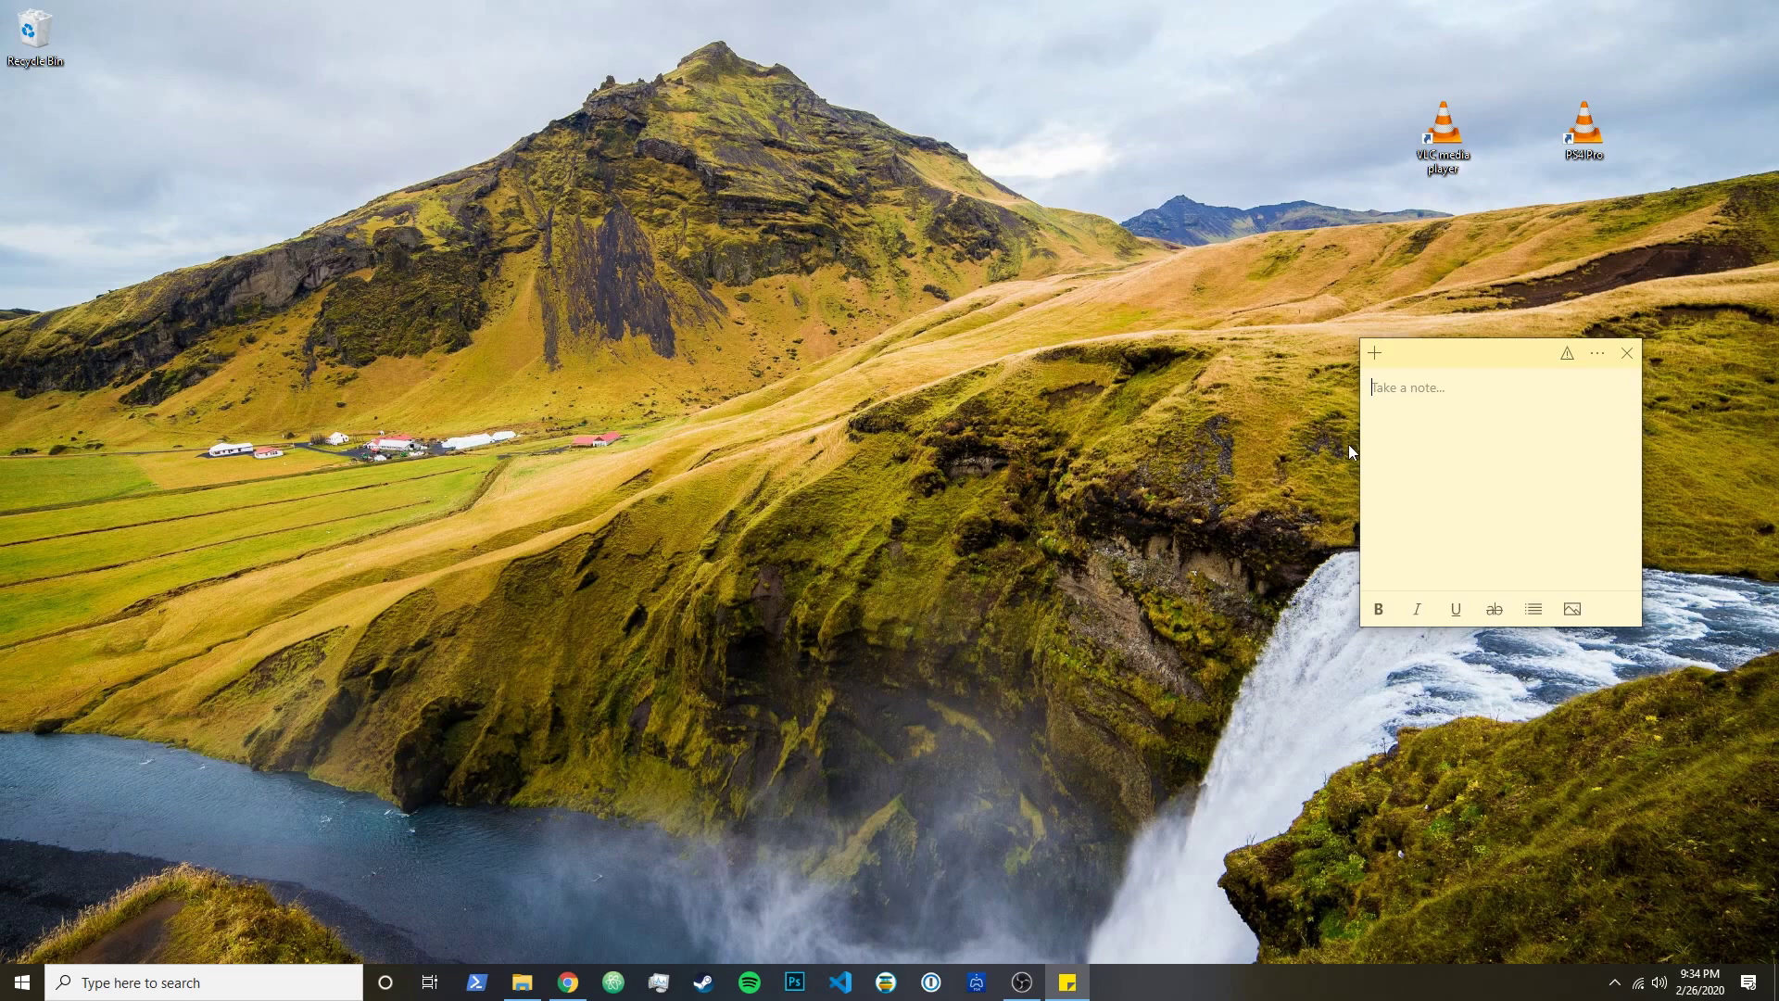
click(1442, 164)
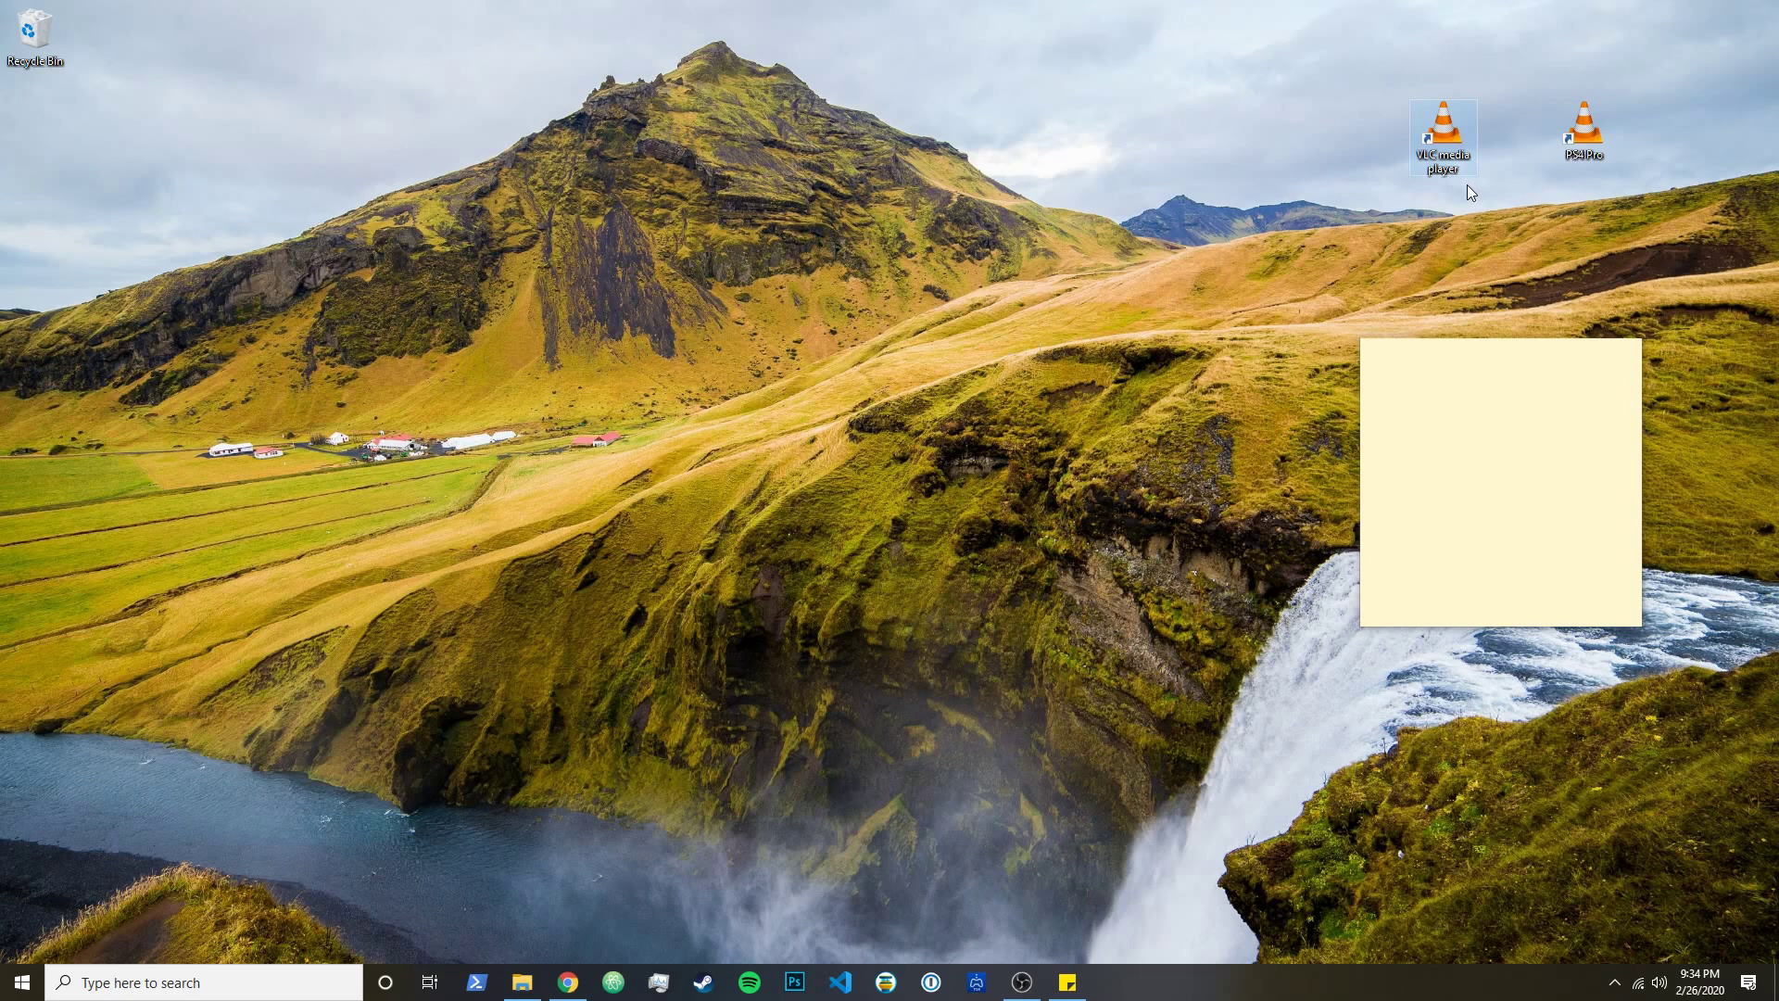
click(569, 980)
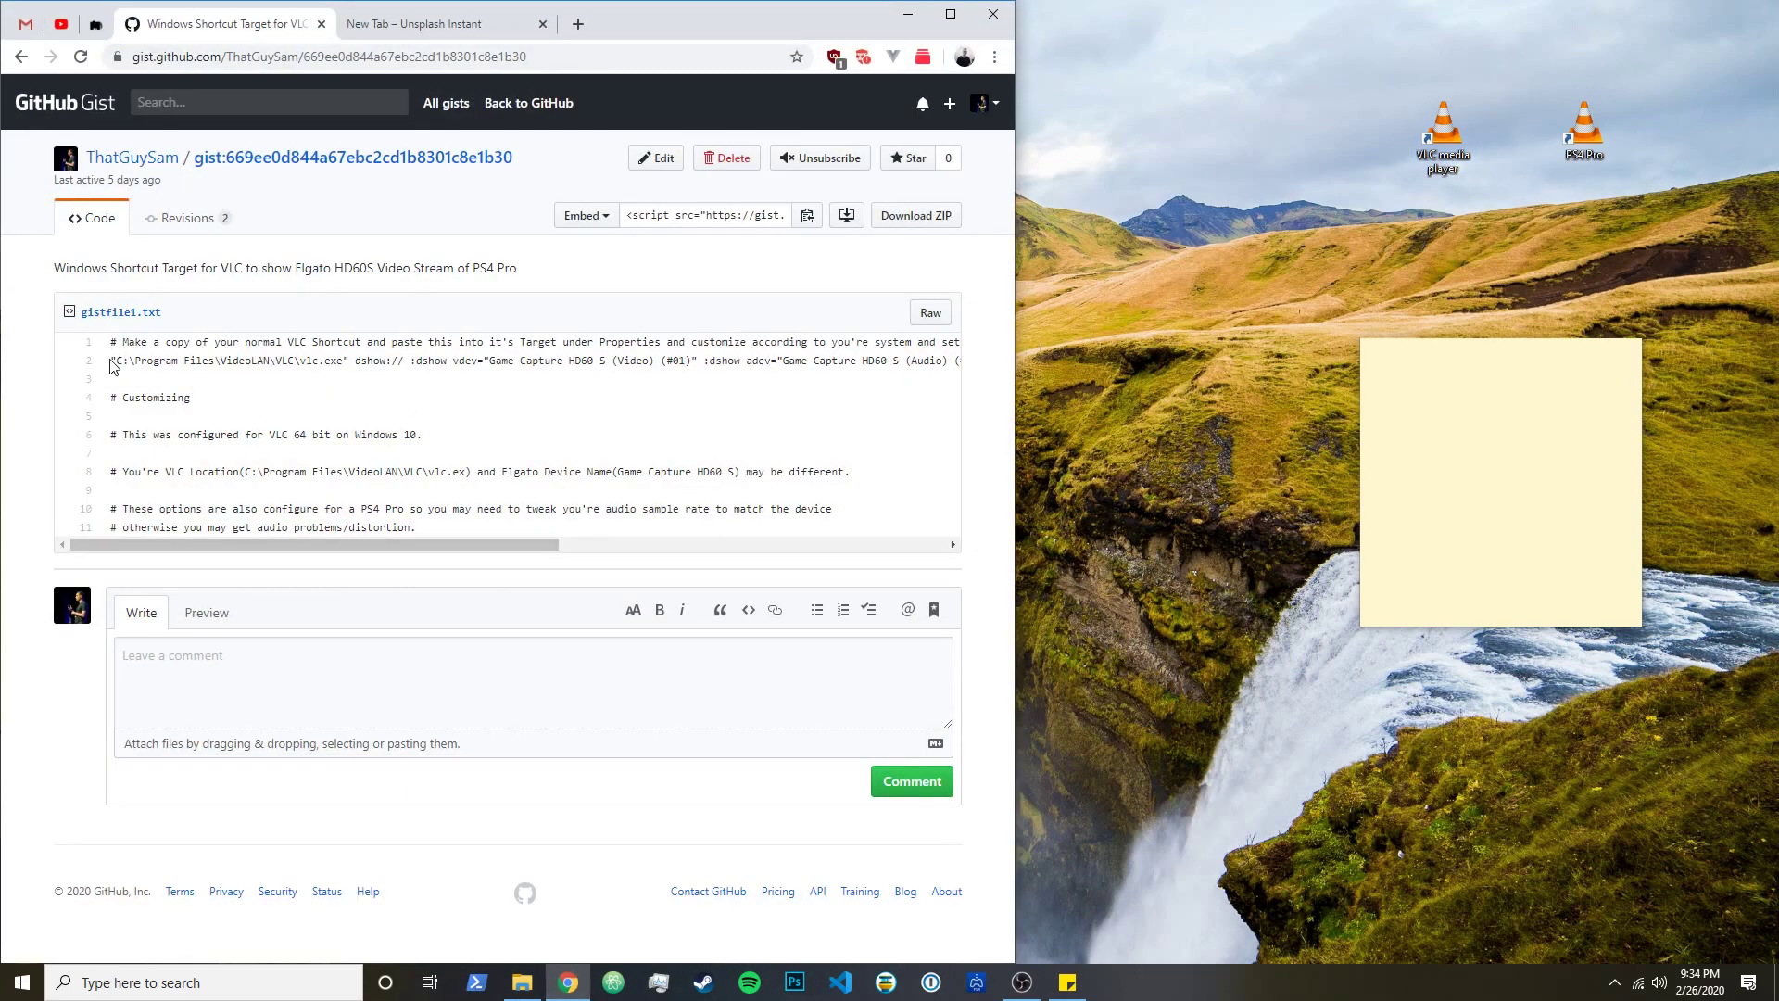
drag(112, 360, 1073, 373)
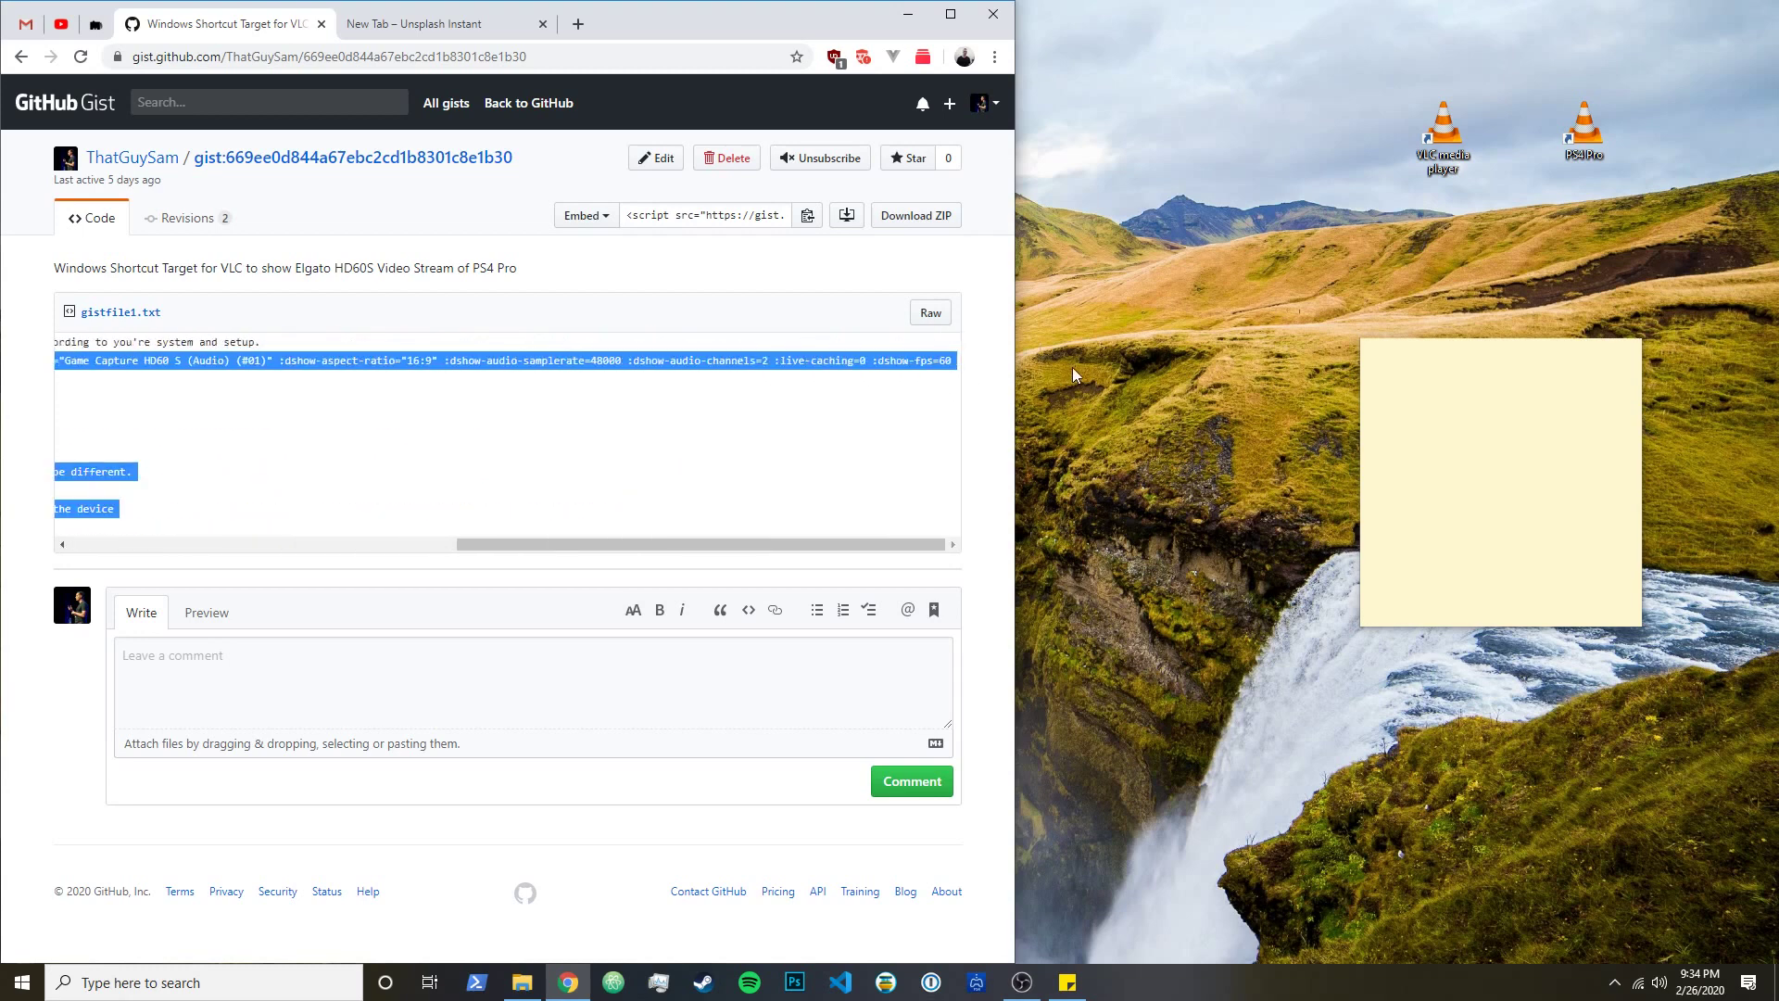
right_click(909, 360)
click(952, 373)
Paste the copied text into the empty sticky note and delete everything after the :dshow-fps=60 option.
click(908, 14)
right_click(1424, 440)
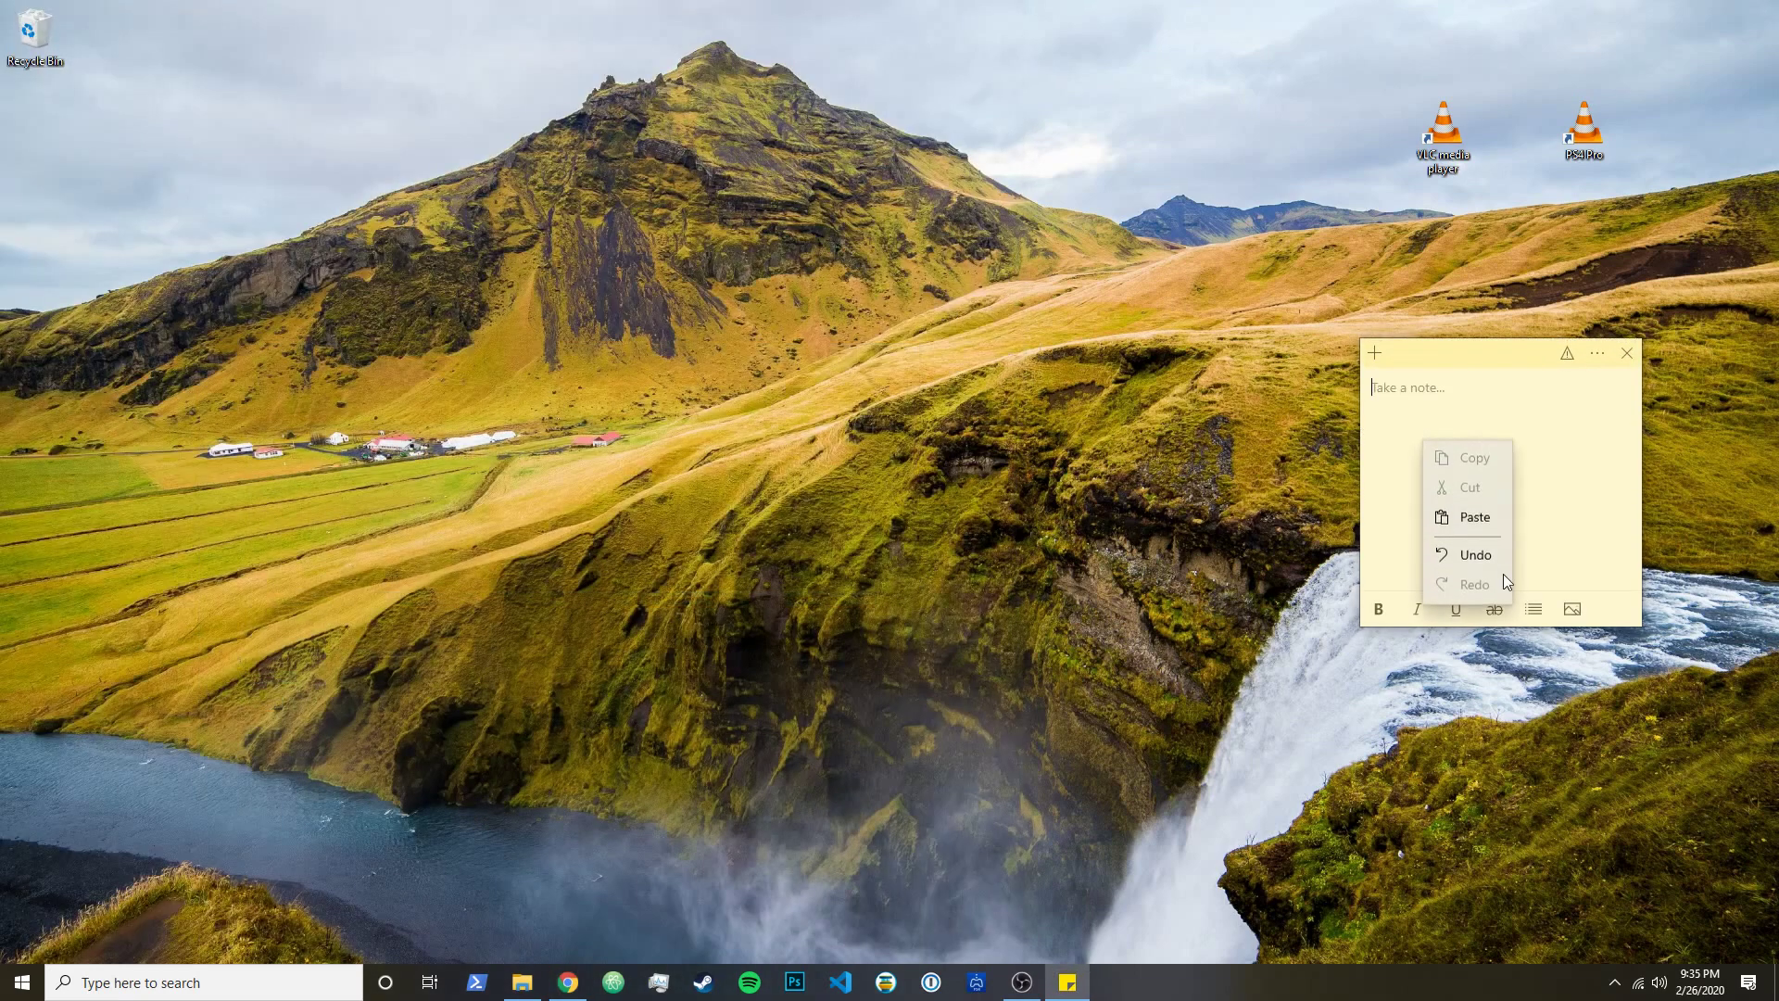
click(1459, 516)
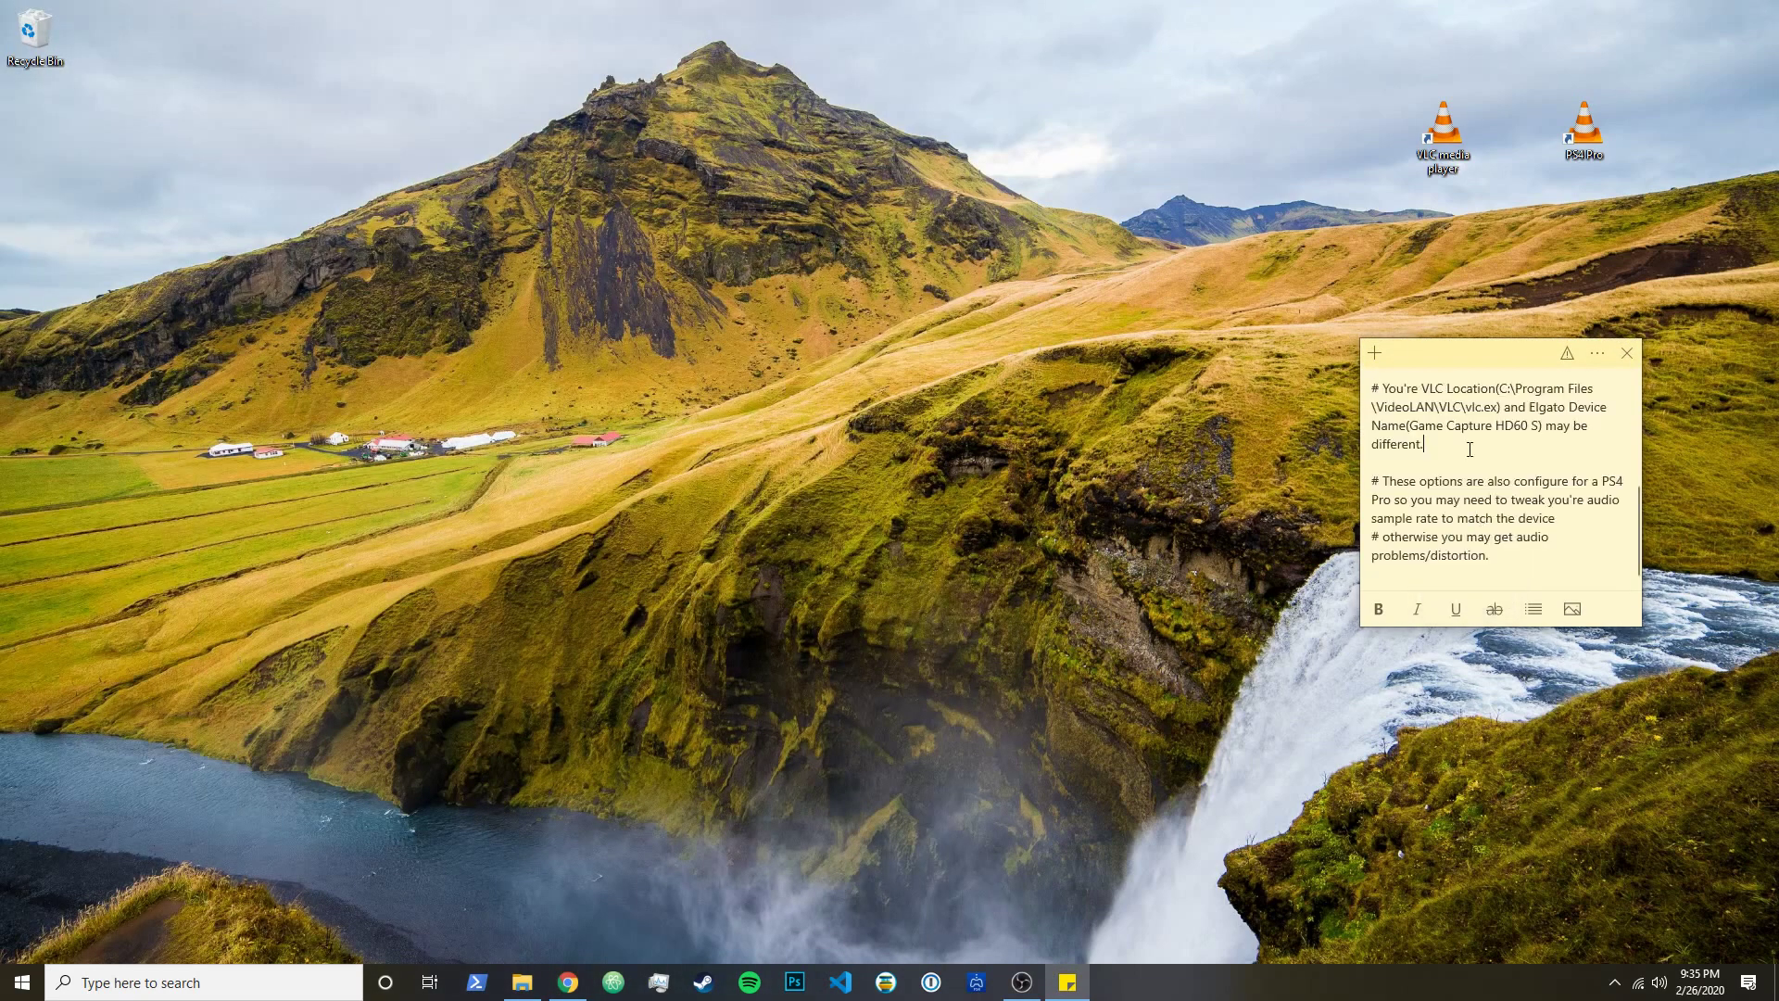
click(1499, 553)
scroll(1518, 565, up, 5)
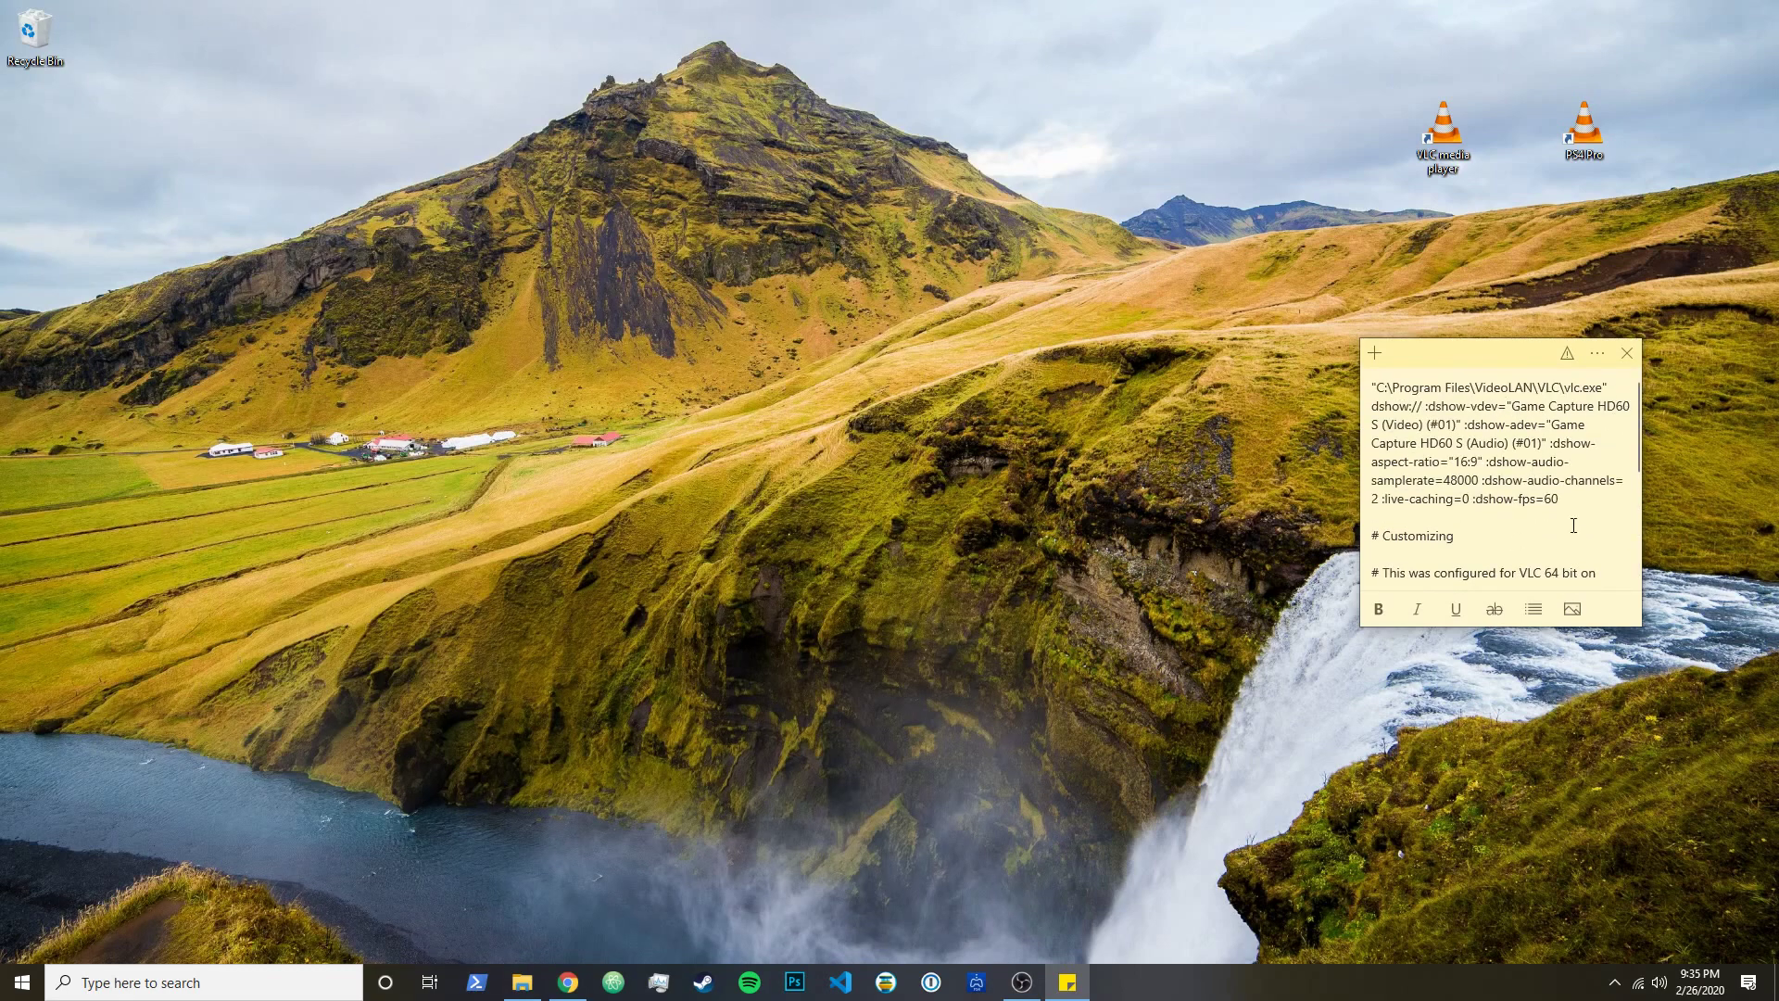
drag(1575, 498, 1604, 682)
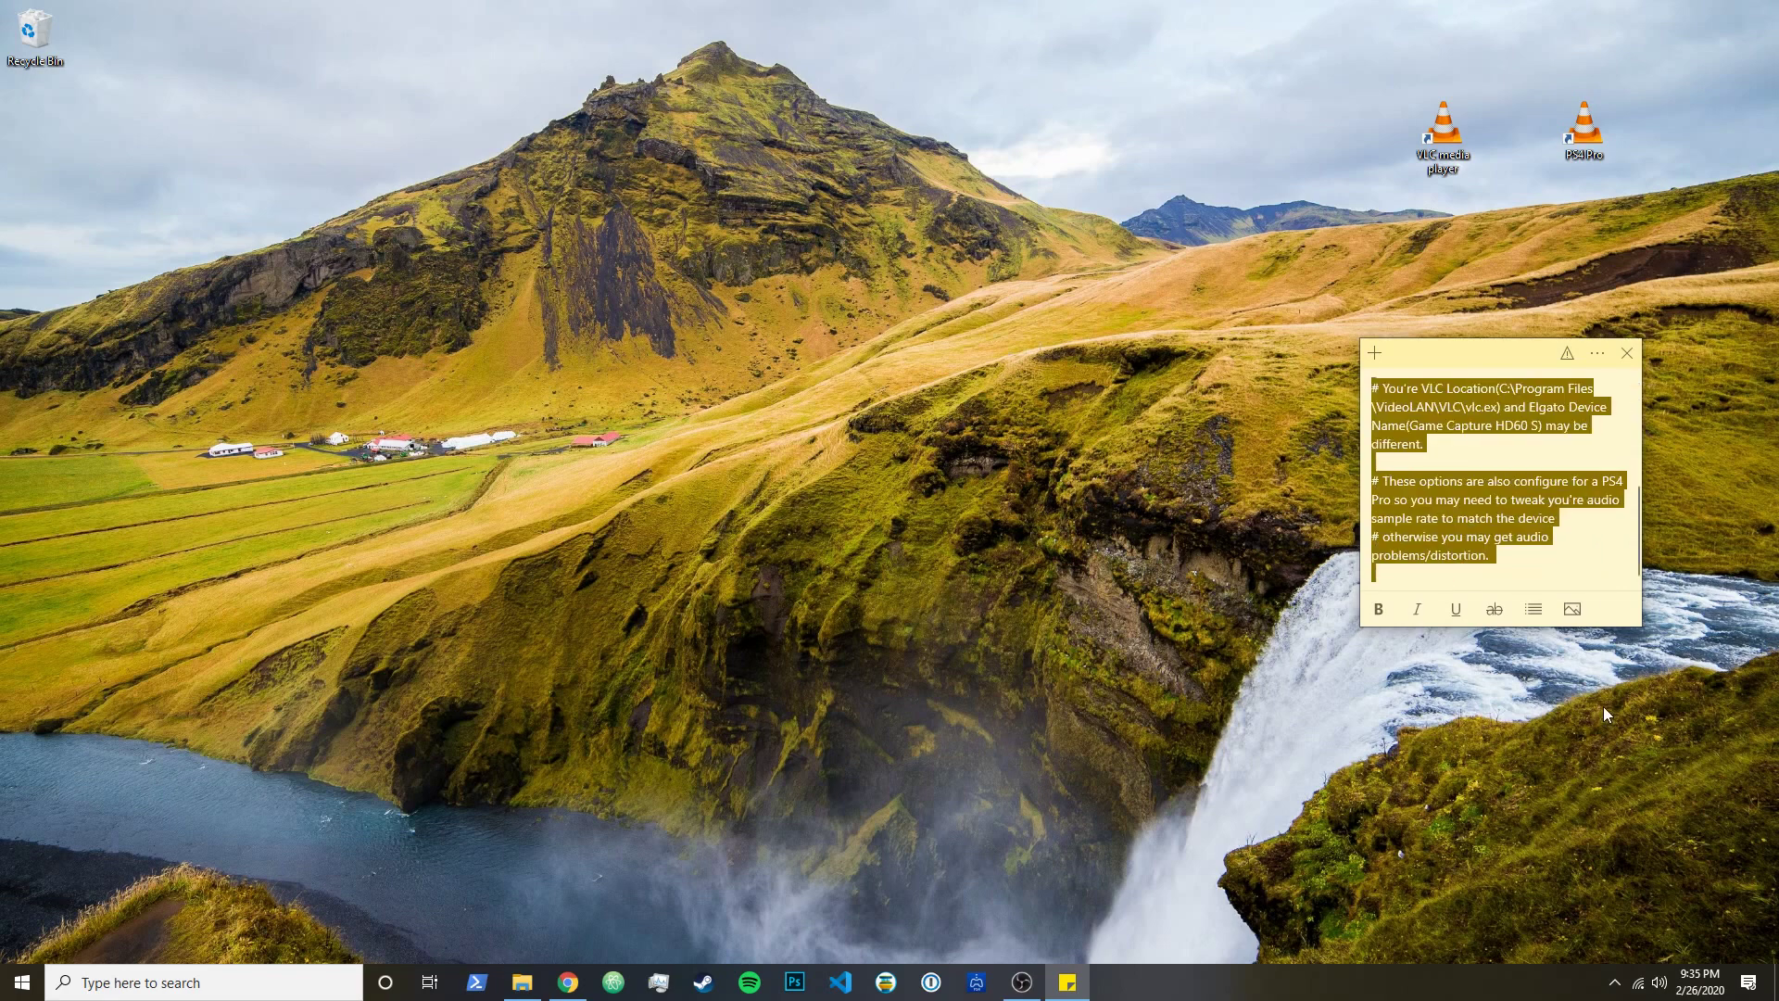
key(Delete)
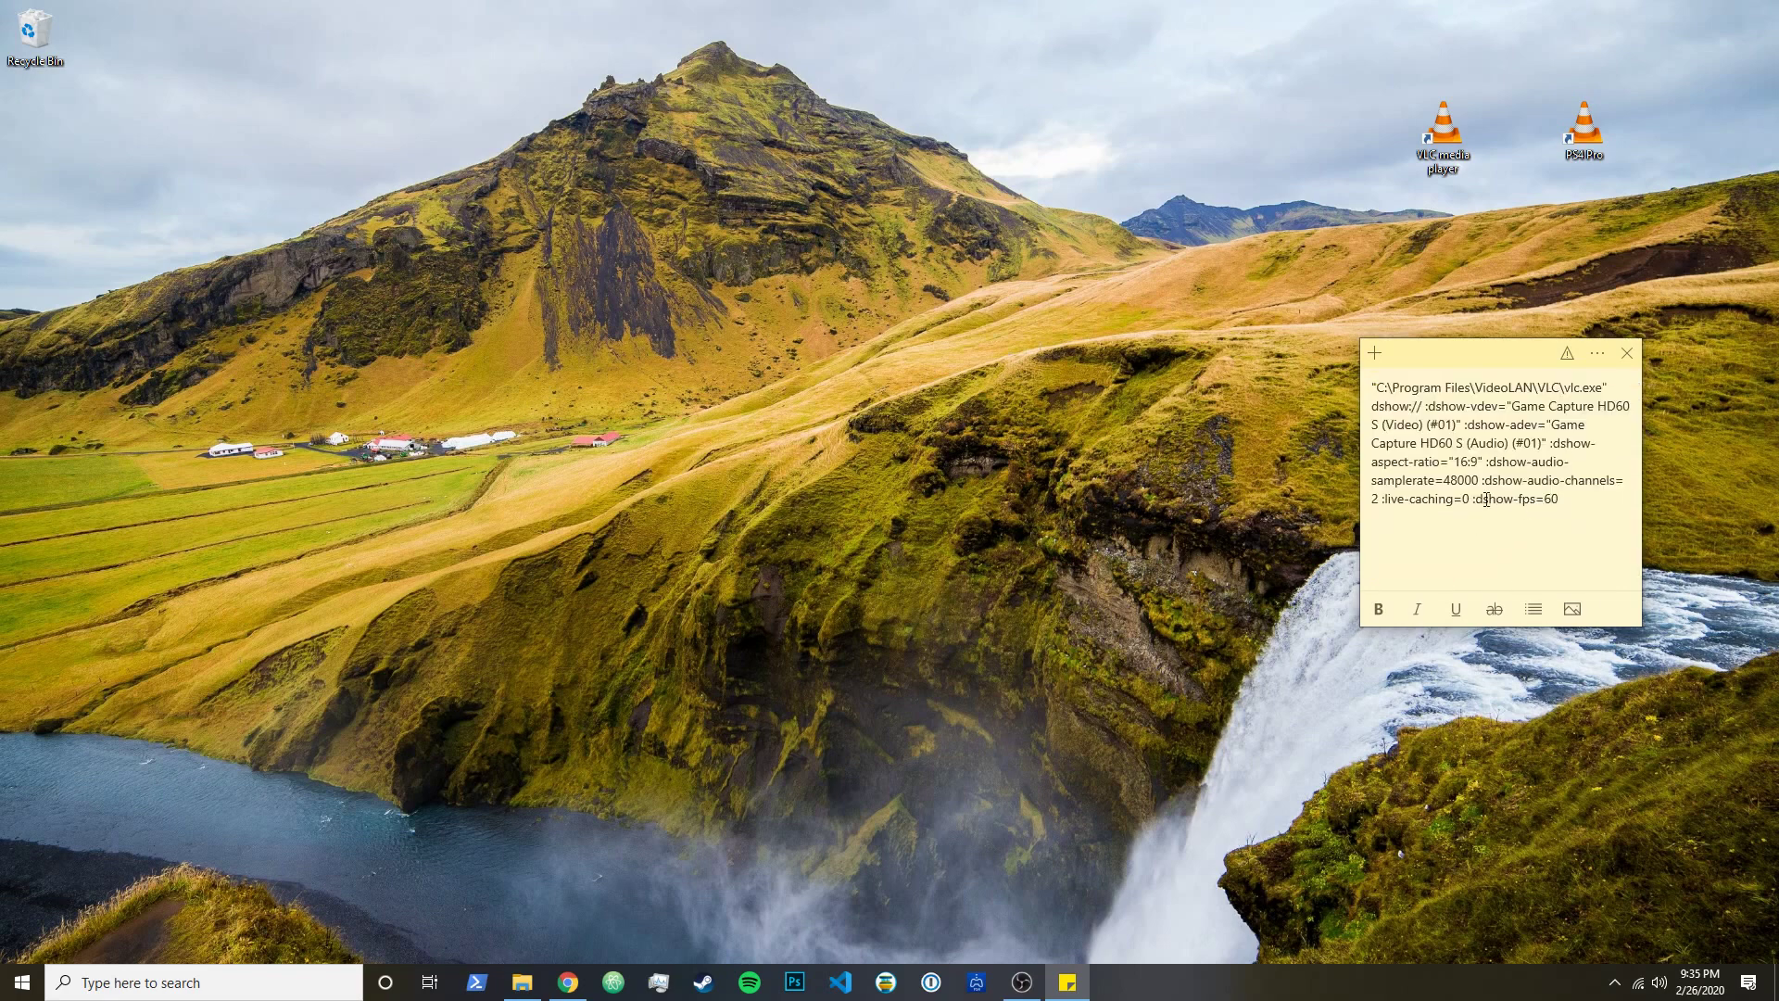
drag(1593, 503, 1271, 374)
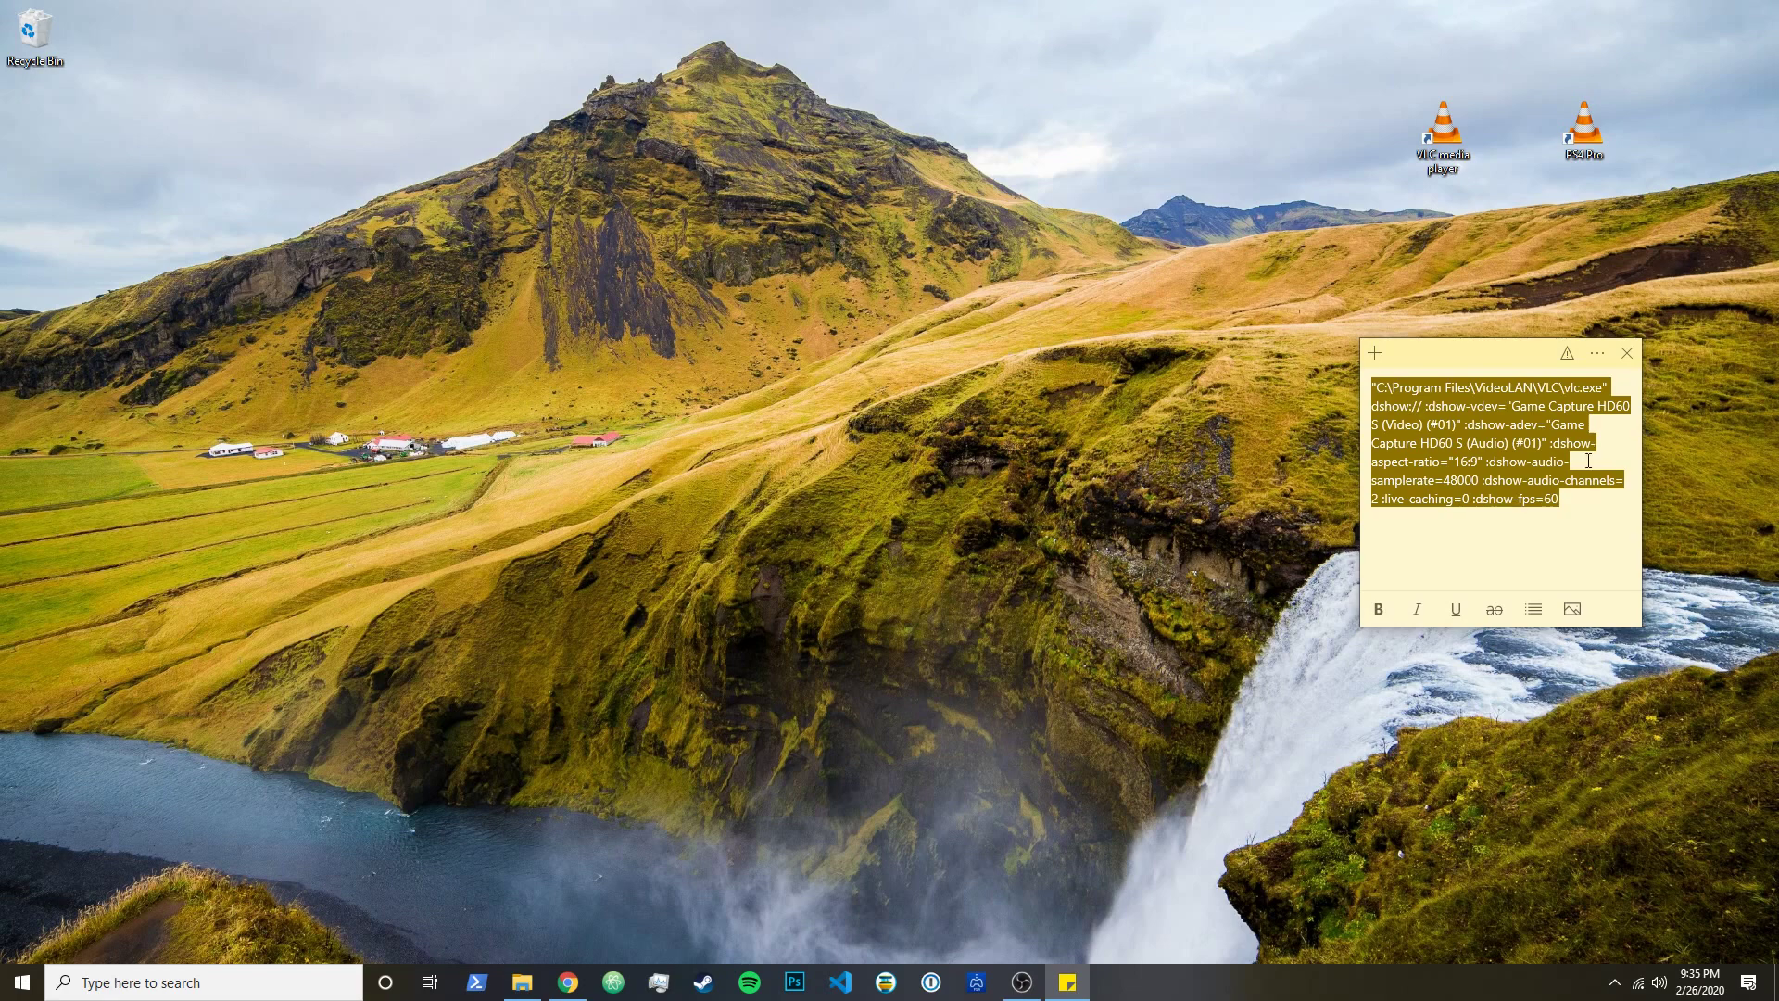
click(1566, 498)
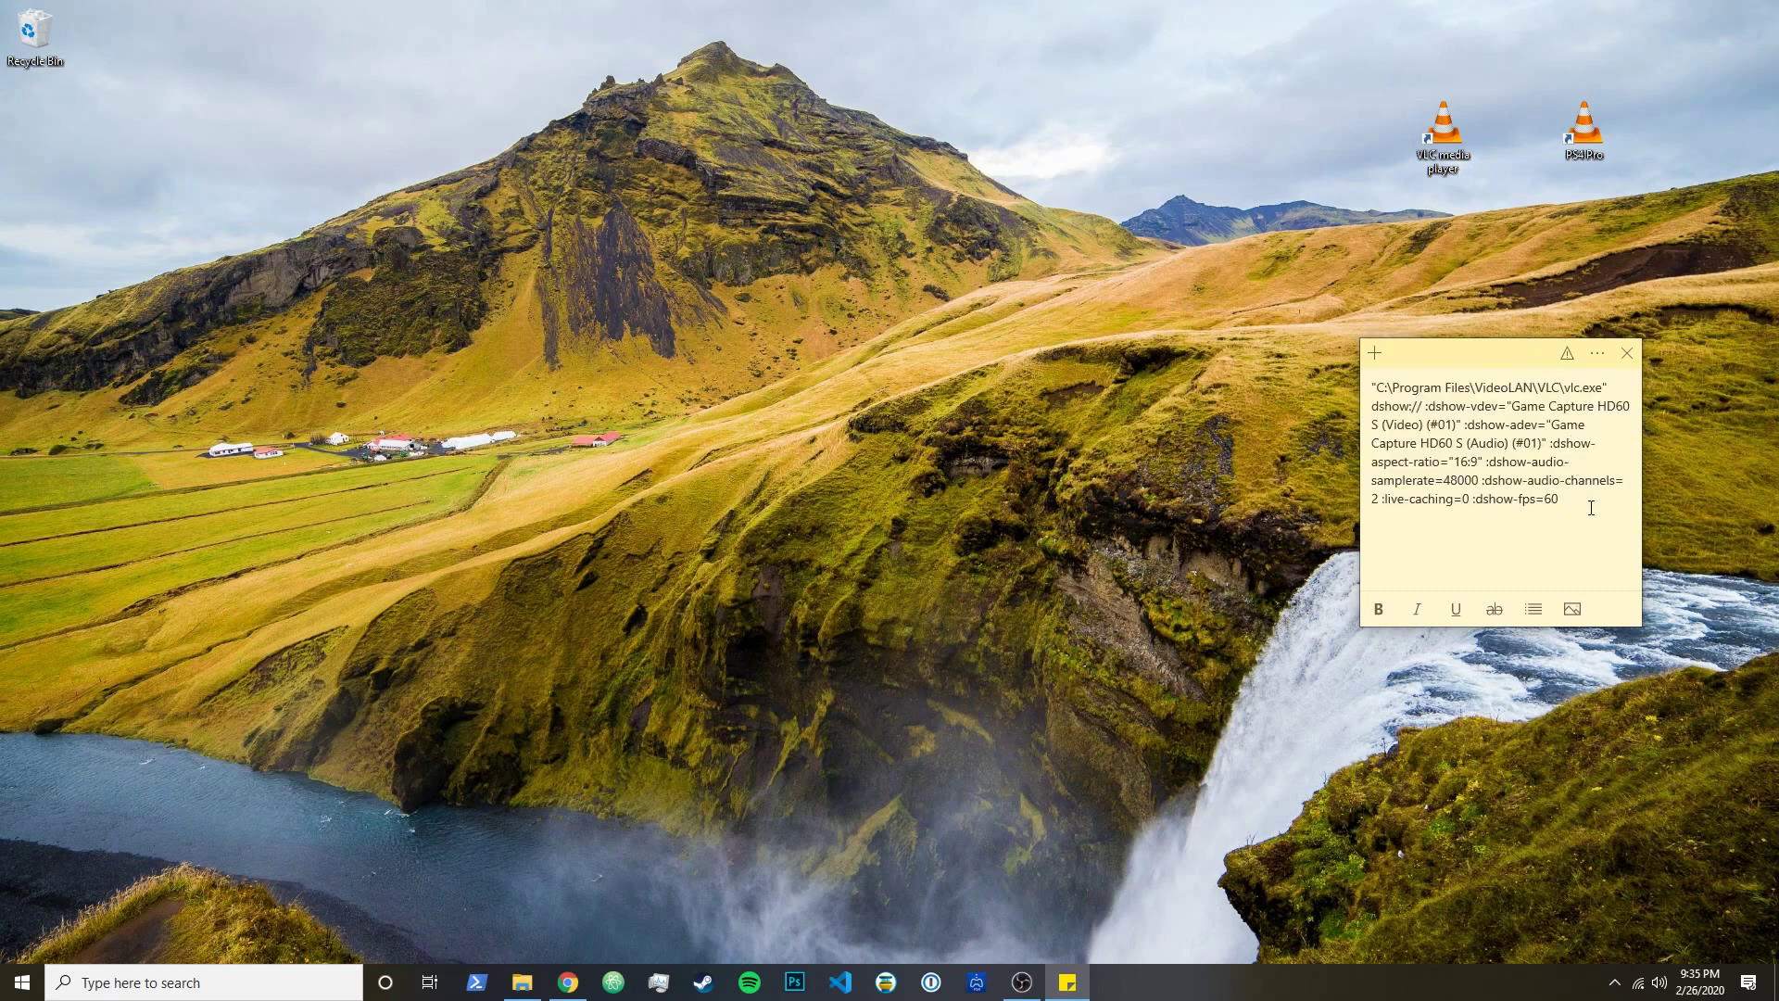
drag(1575, 501, 1334, 390)
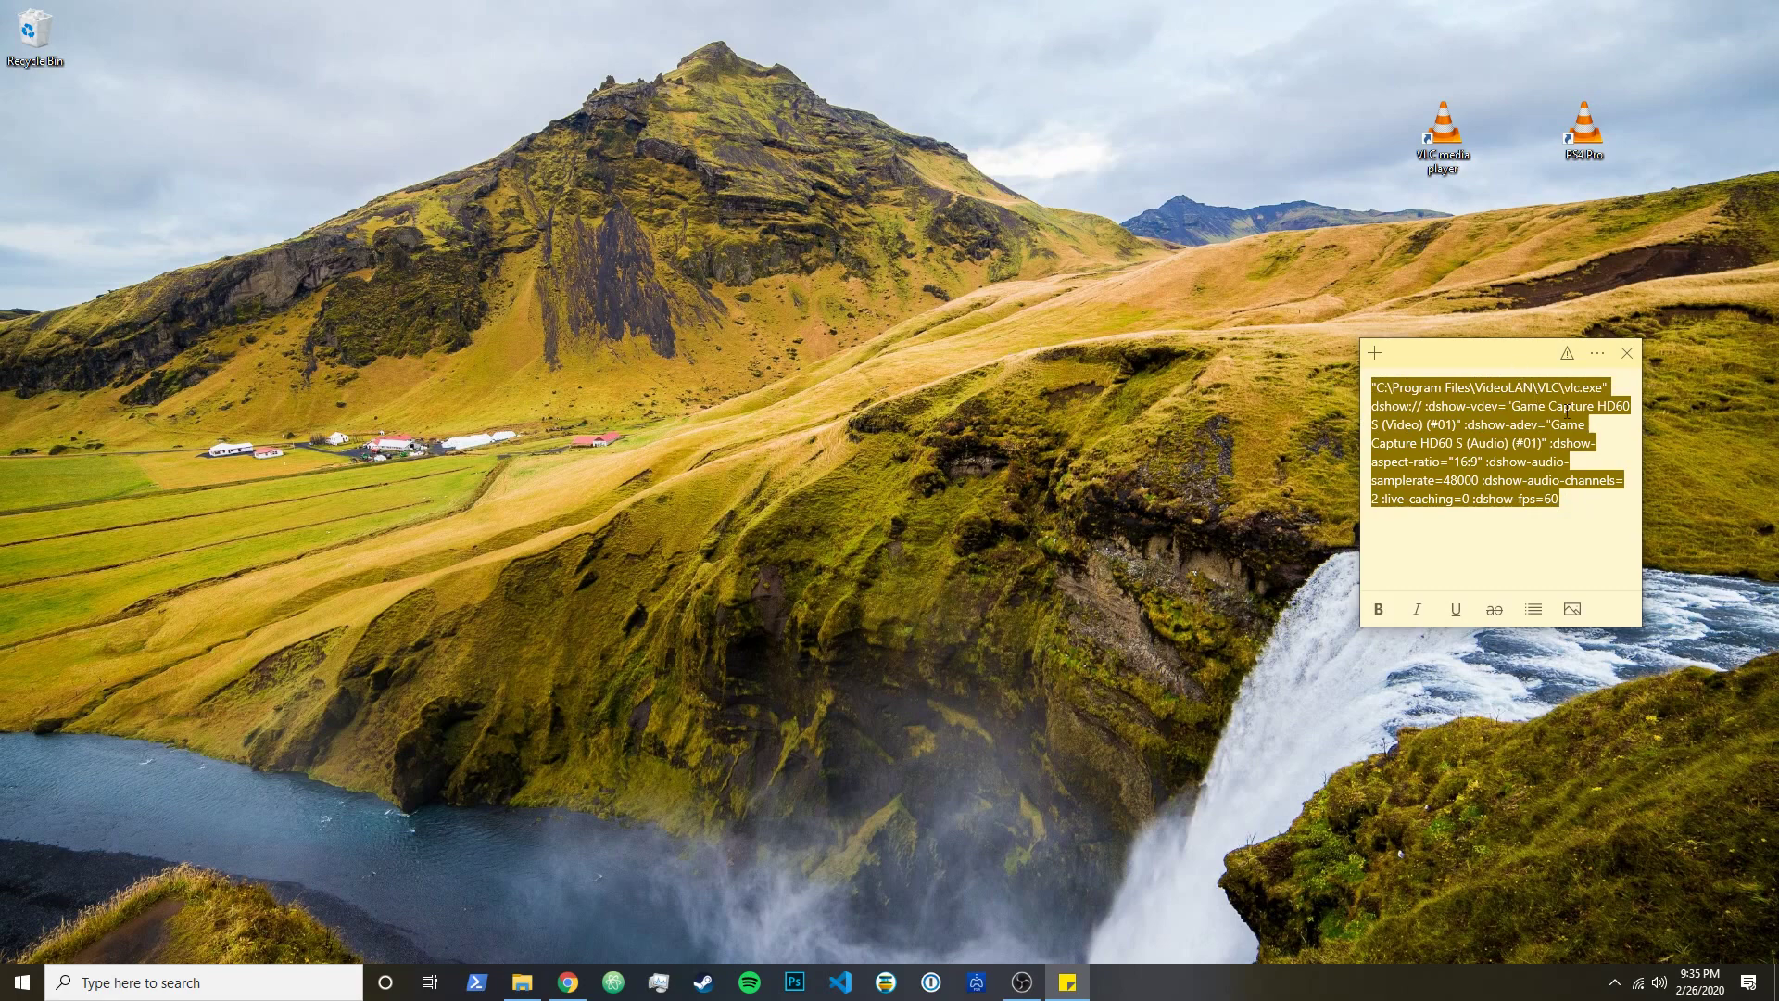
key(Right)
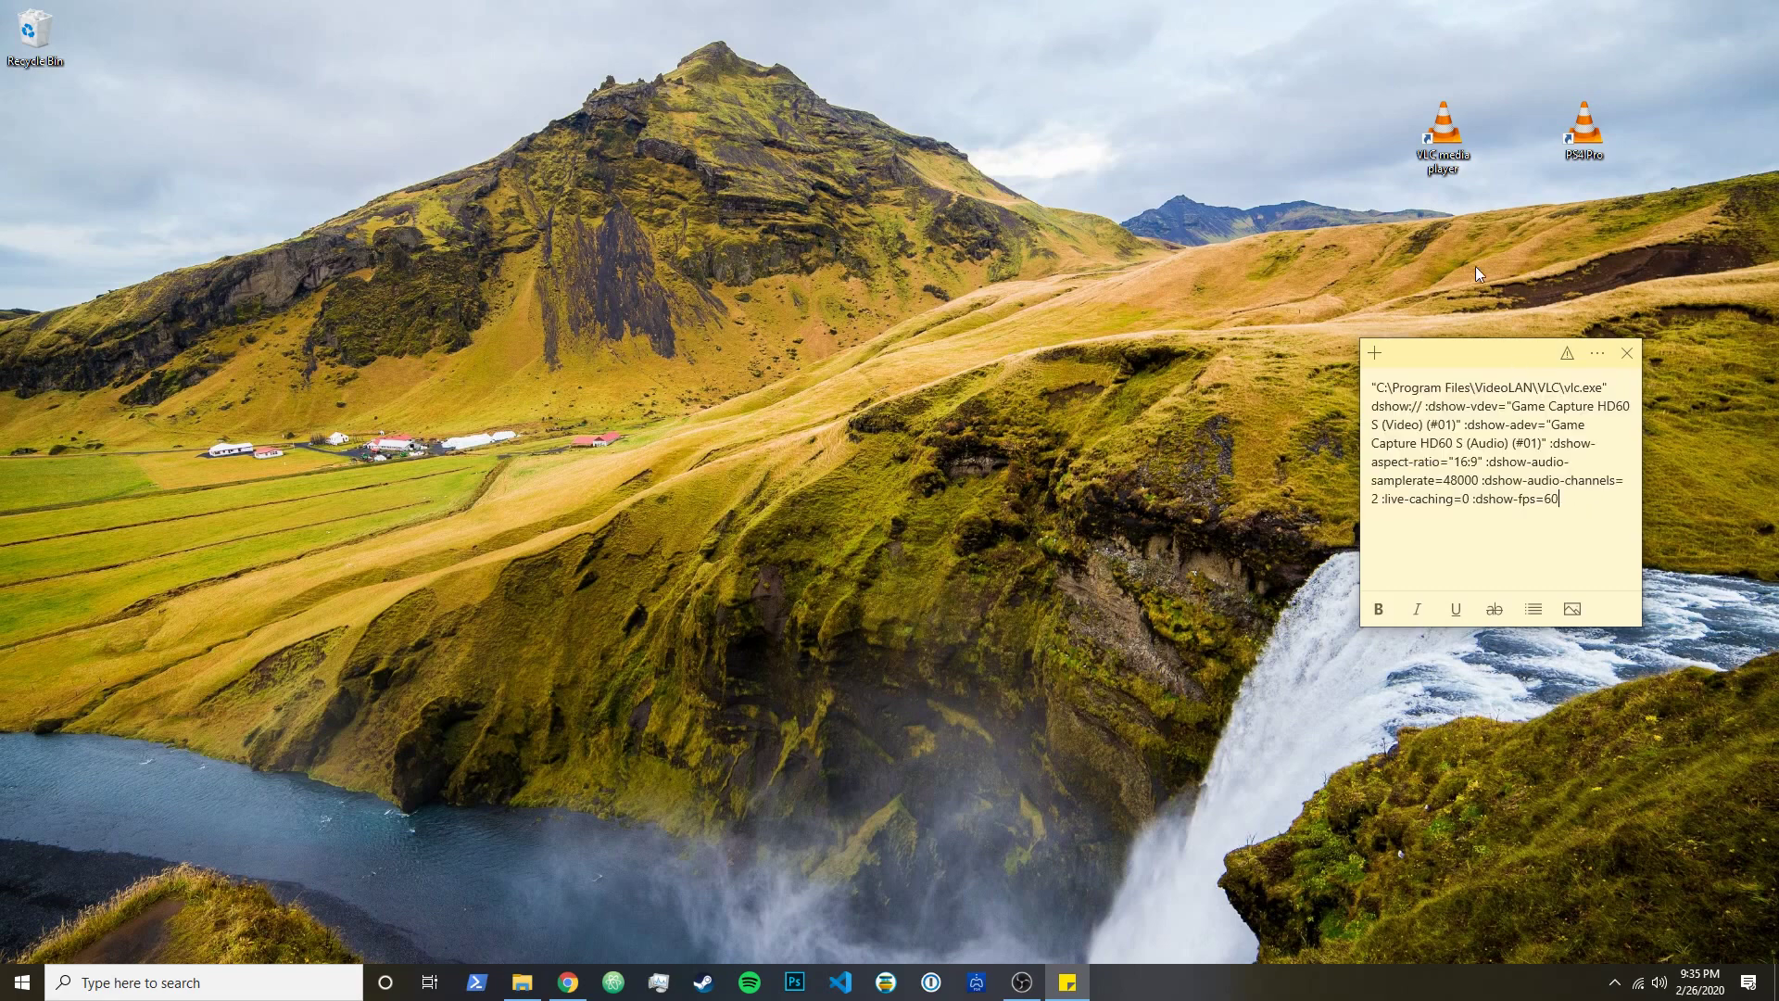
Launch VLC media player and open the capture device settings, keeping DirectShow as the capture mode.
double_click(1443, 139)
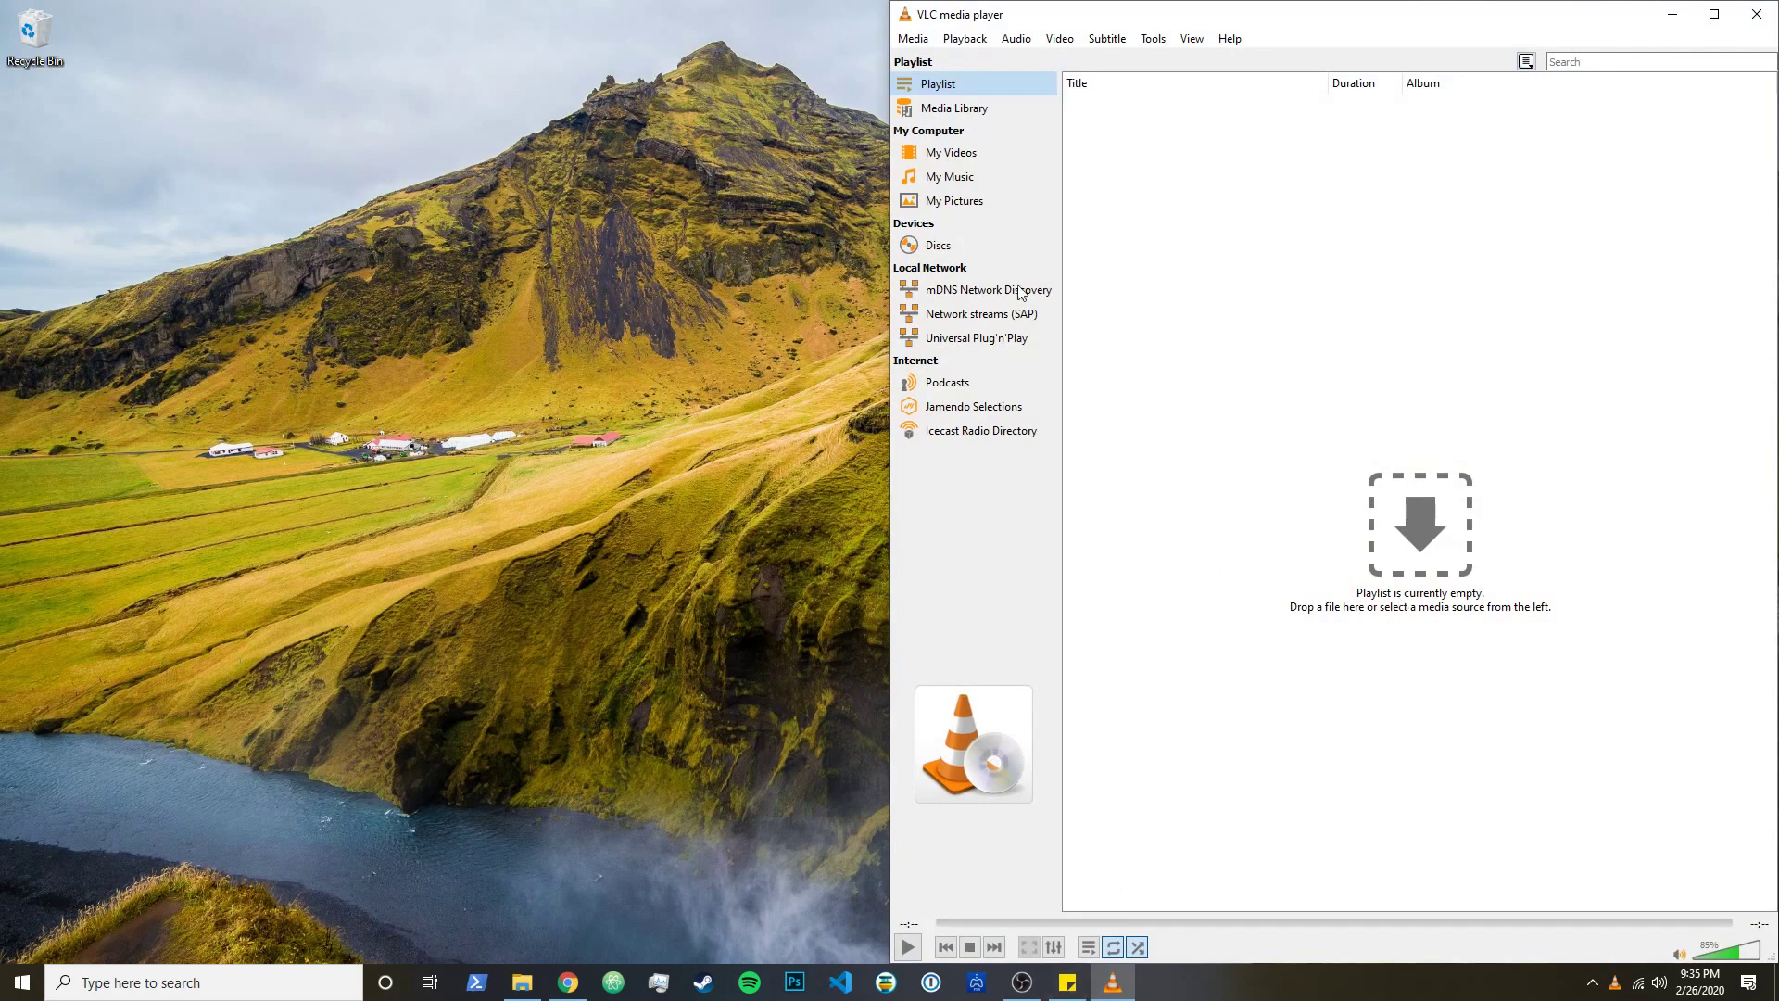
click(912, 38)
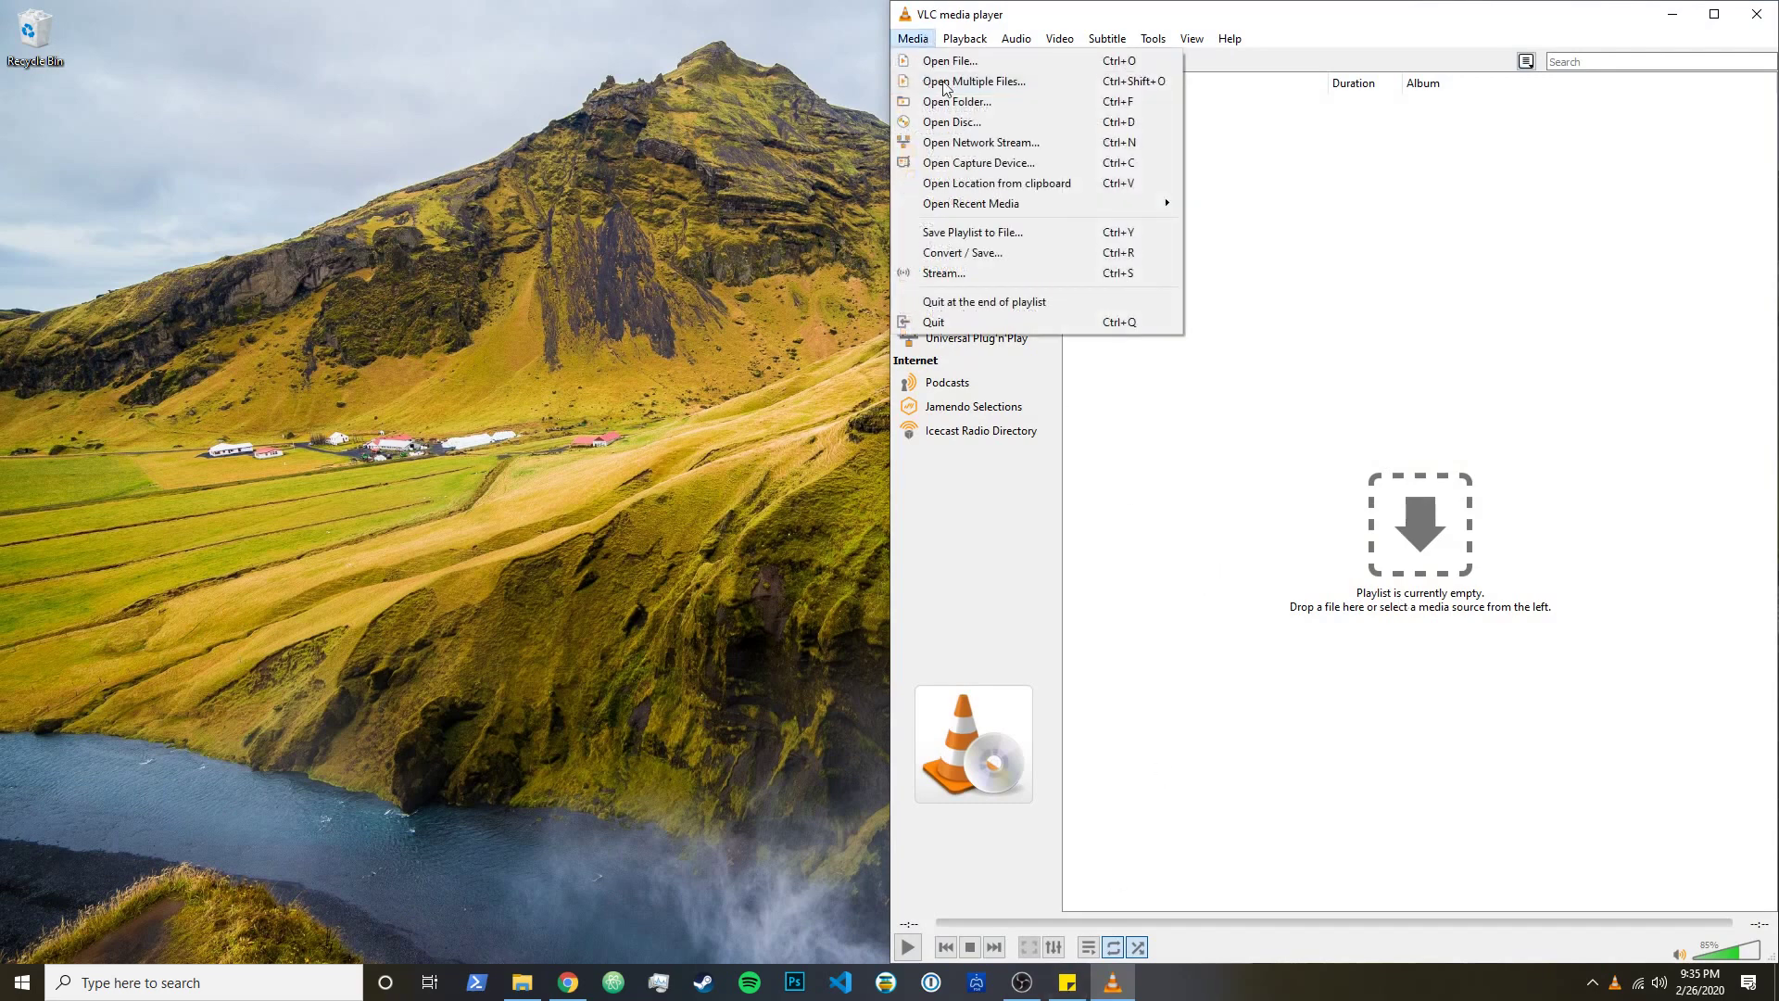
click(999, 160)
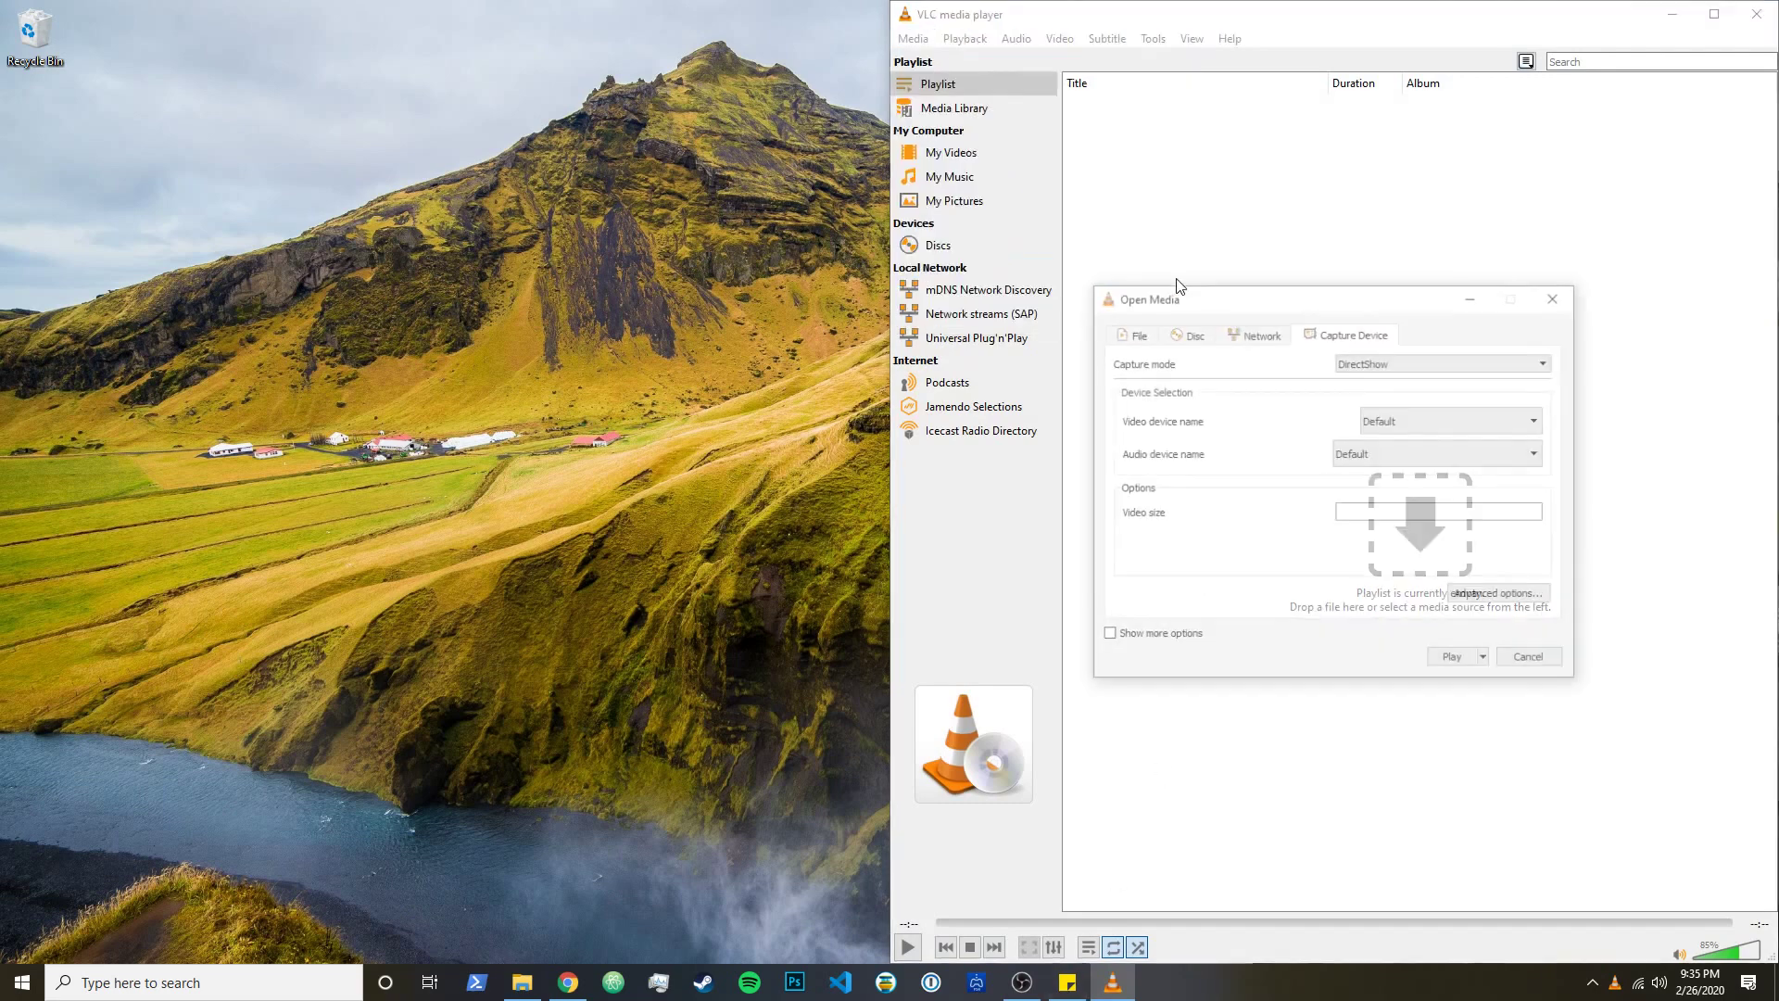
click(1437, 361)
click(1251, 385)
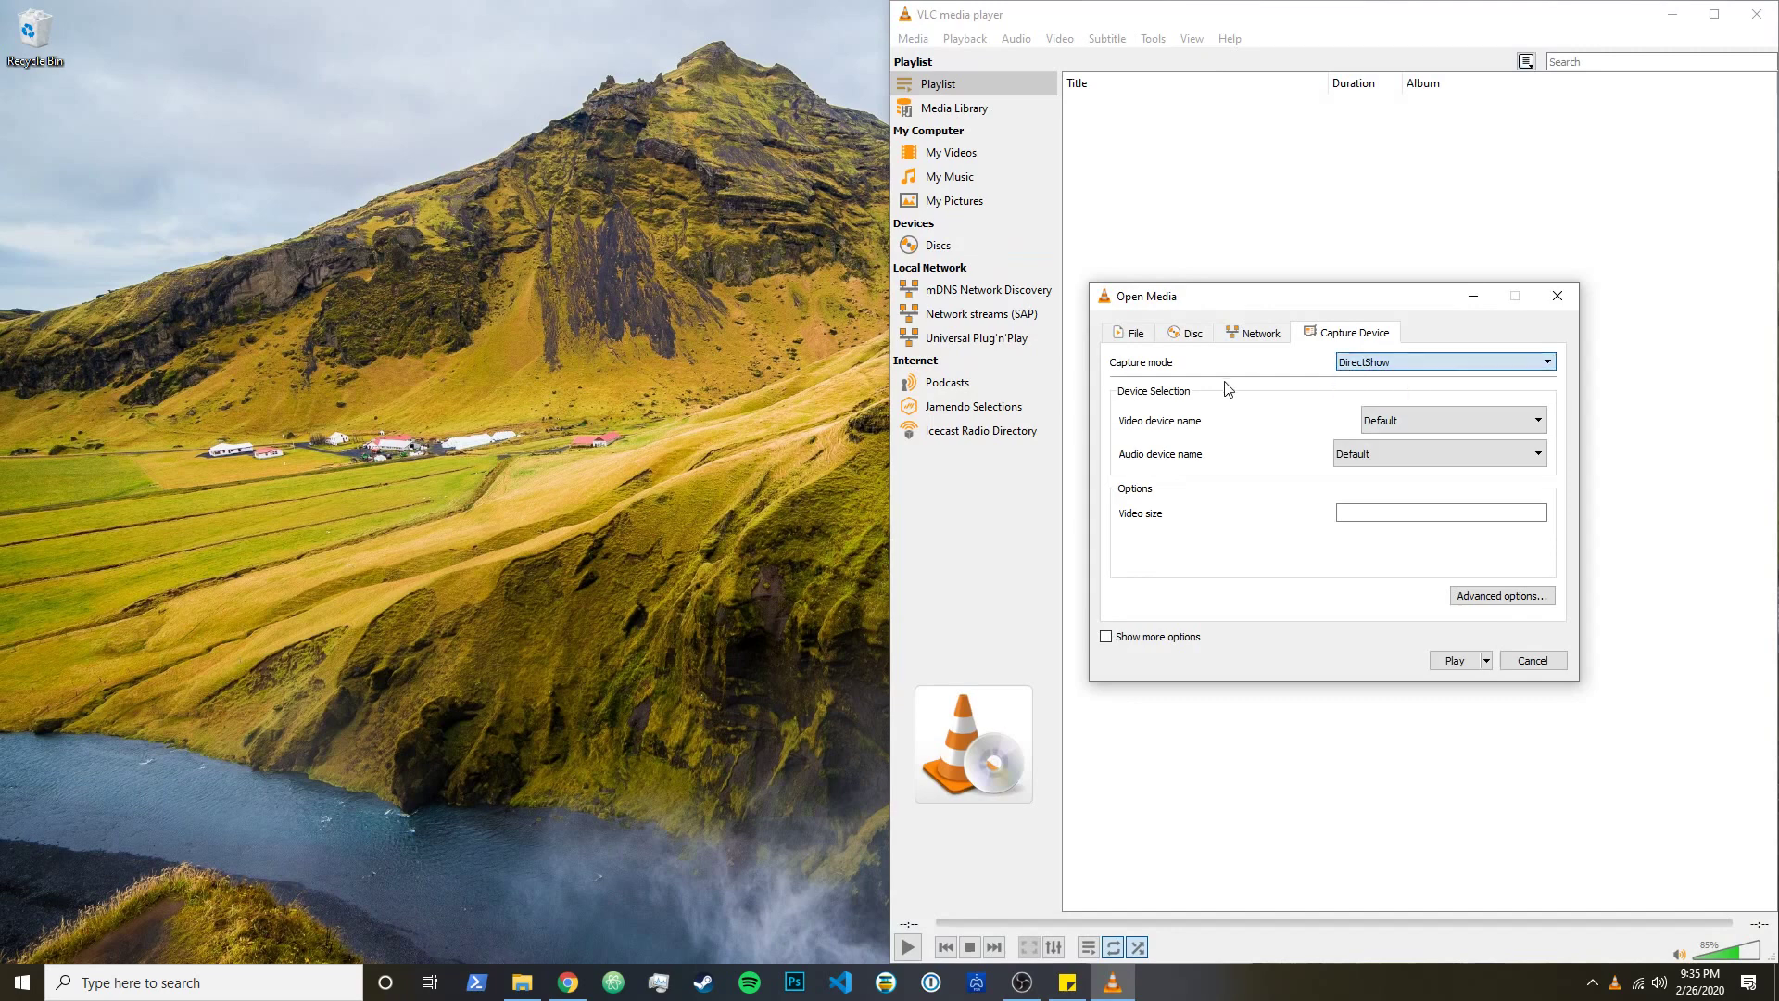
Set the video device to Game Capture HD60 S (Video) (#01) and show more options.
click(1416, 428)
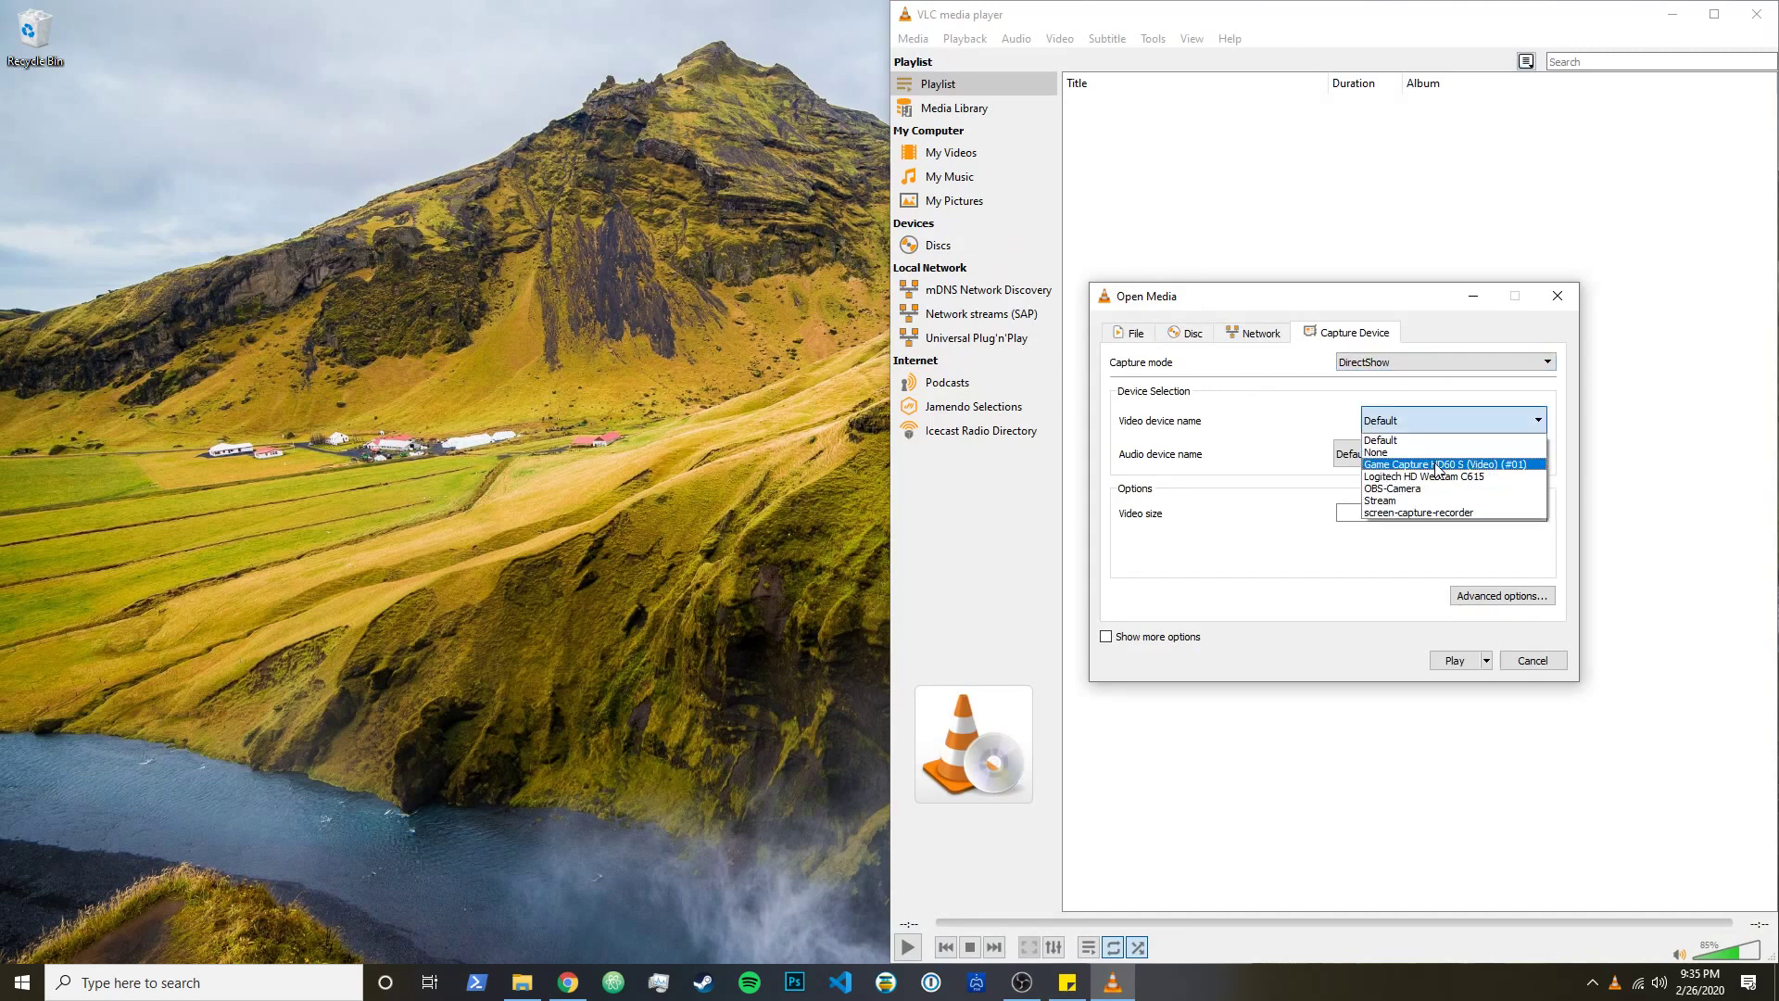
click(1438, 467)
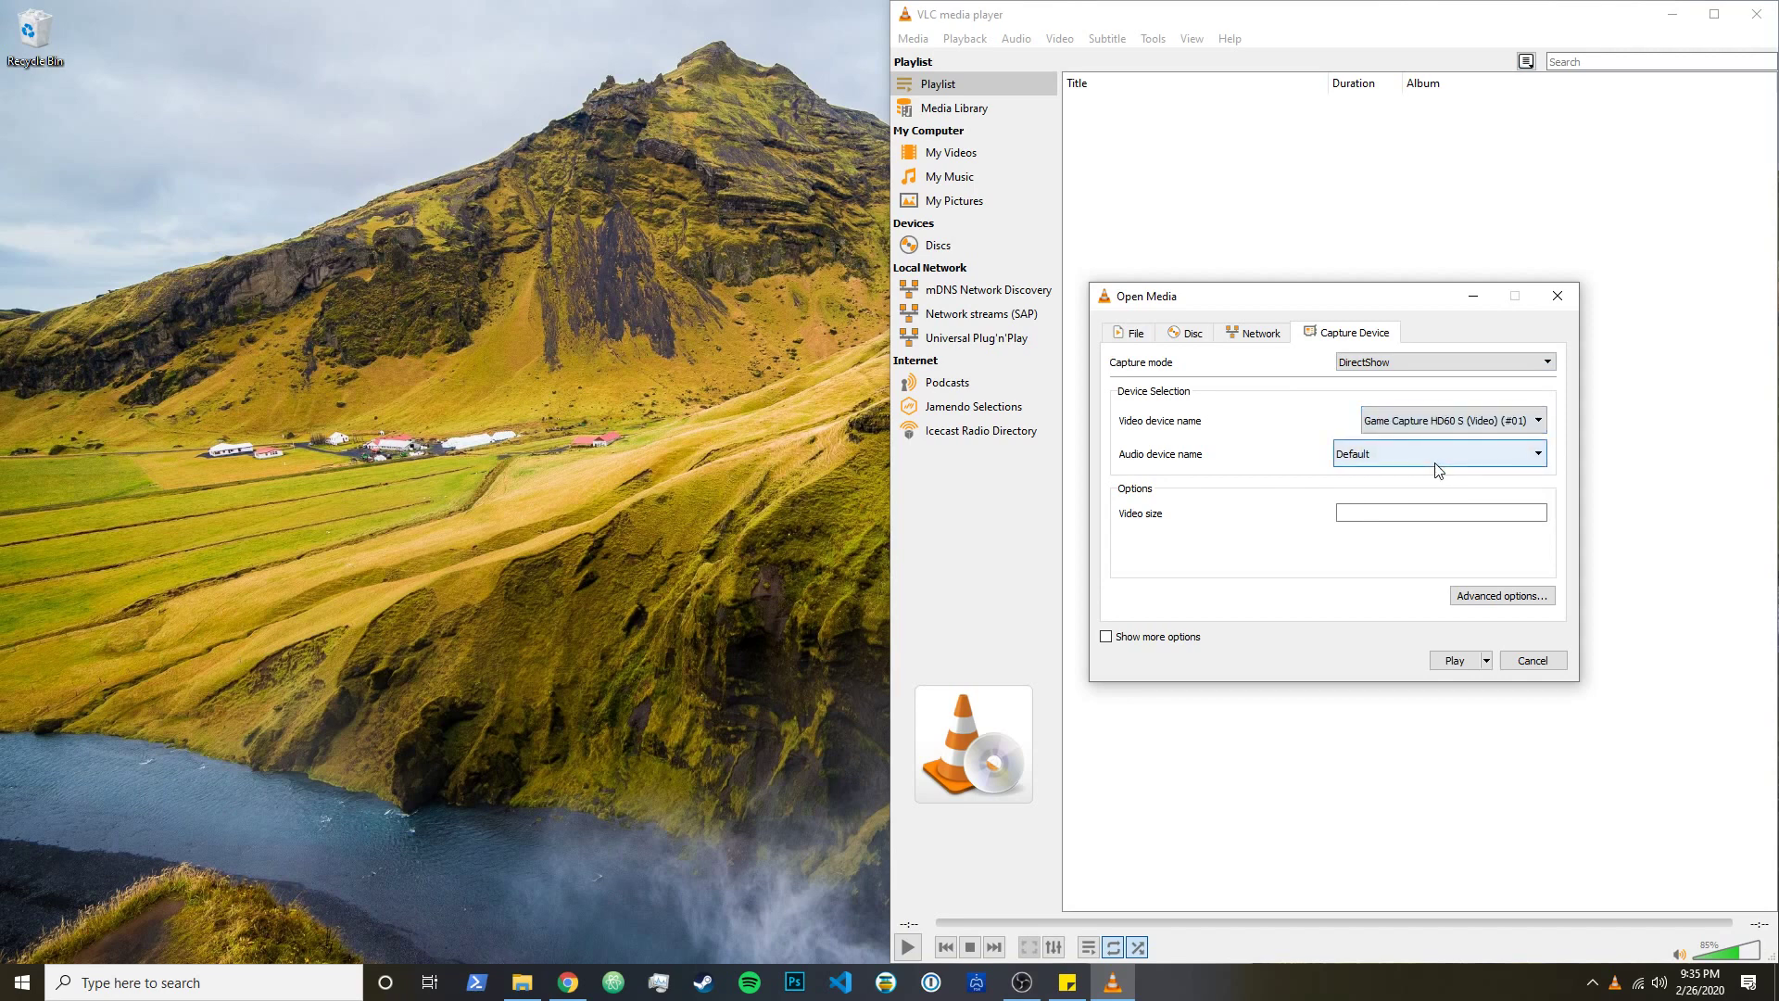
click(1132, 642)
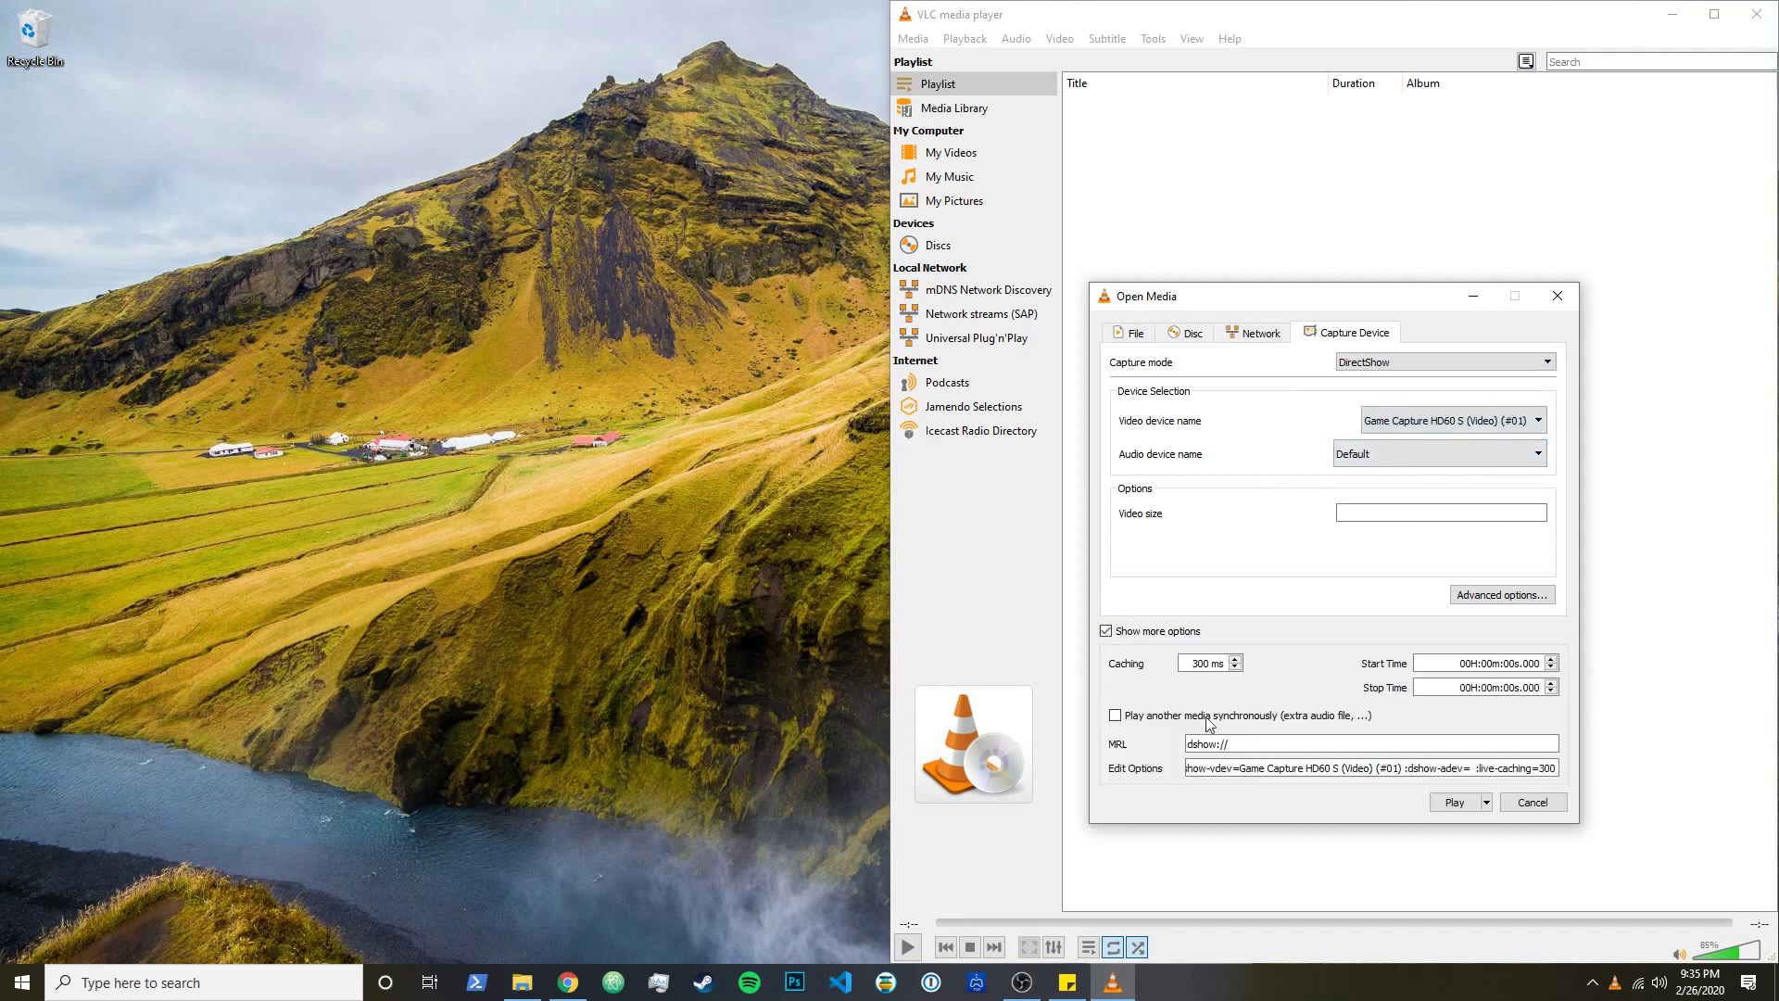
Copy the video device name from the edit options string and paste it over the dshow-vdev value in the sticky note.
drag(1277, 769, 1423, 778)
click(1308, 768)
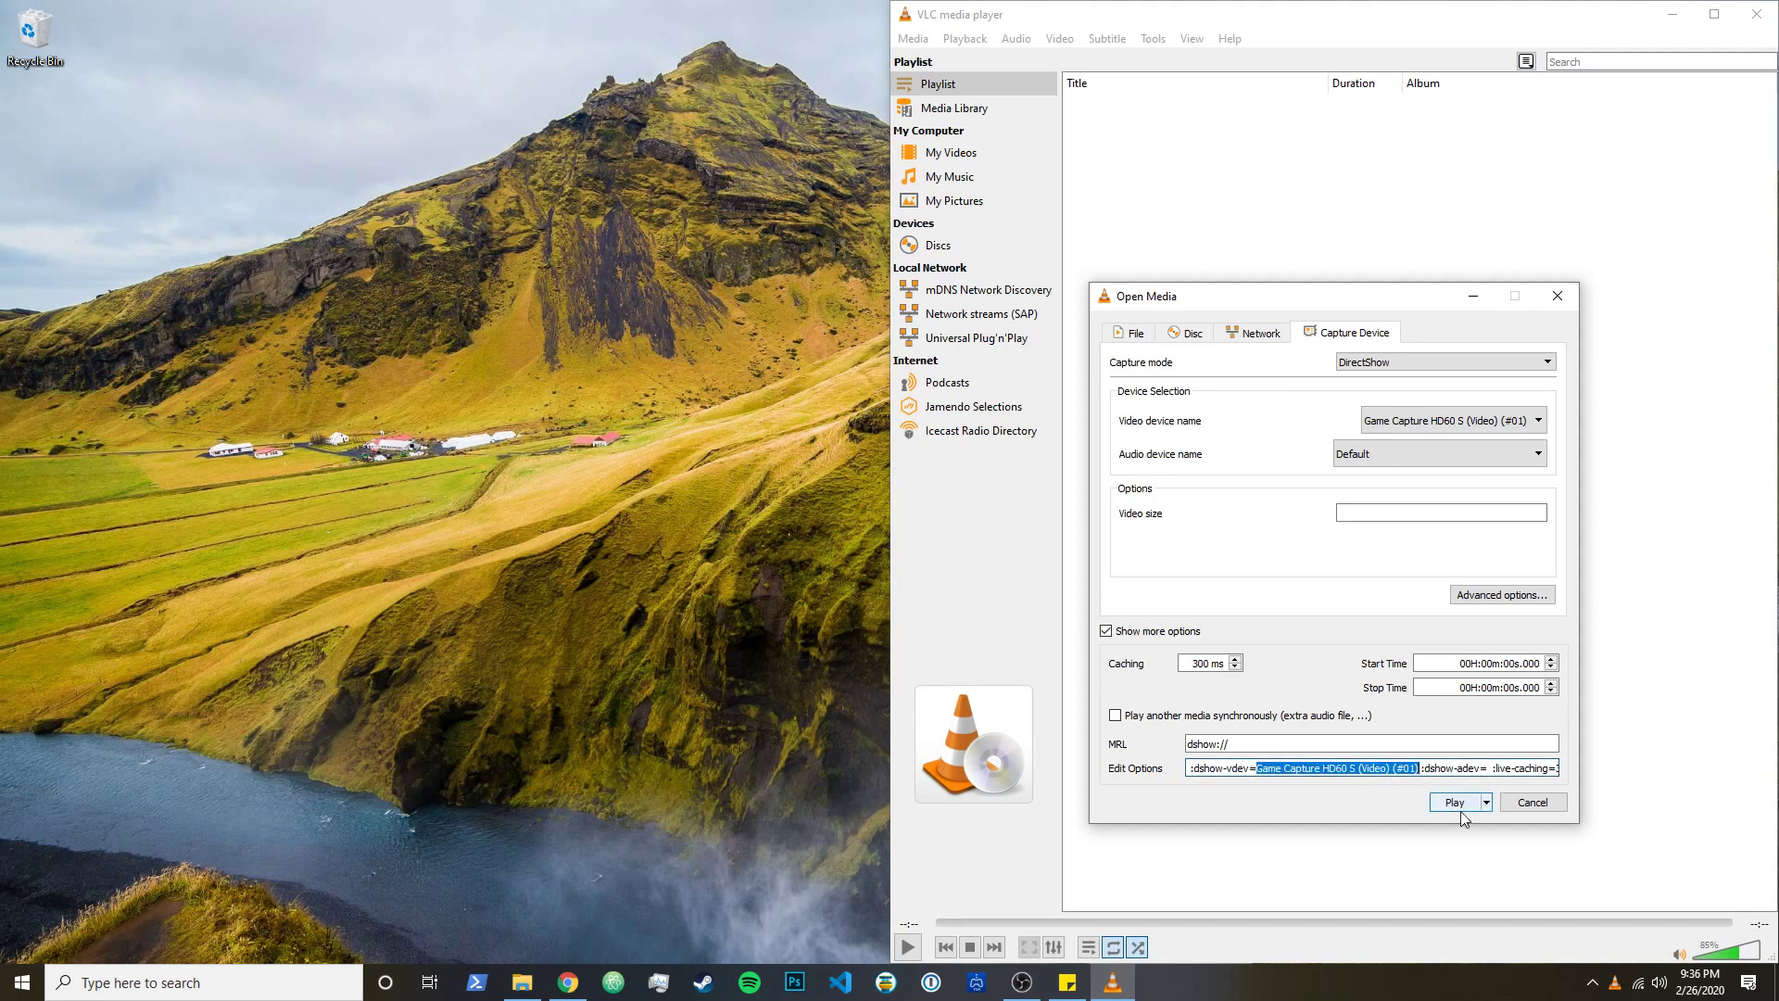
right_click(1371, 768)
click(1420, 851)
click(1068, 982)
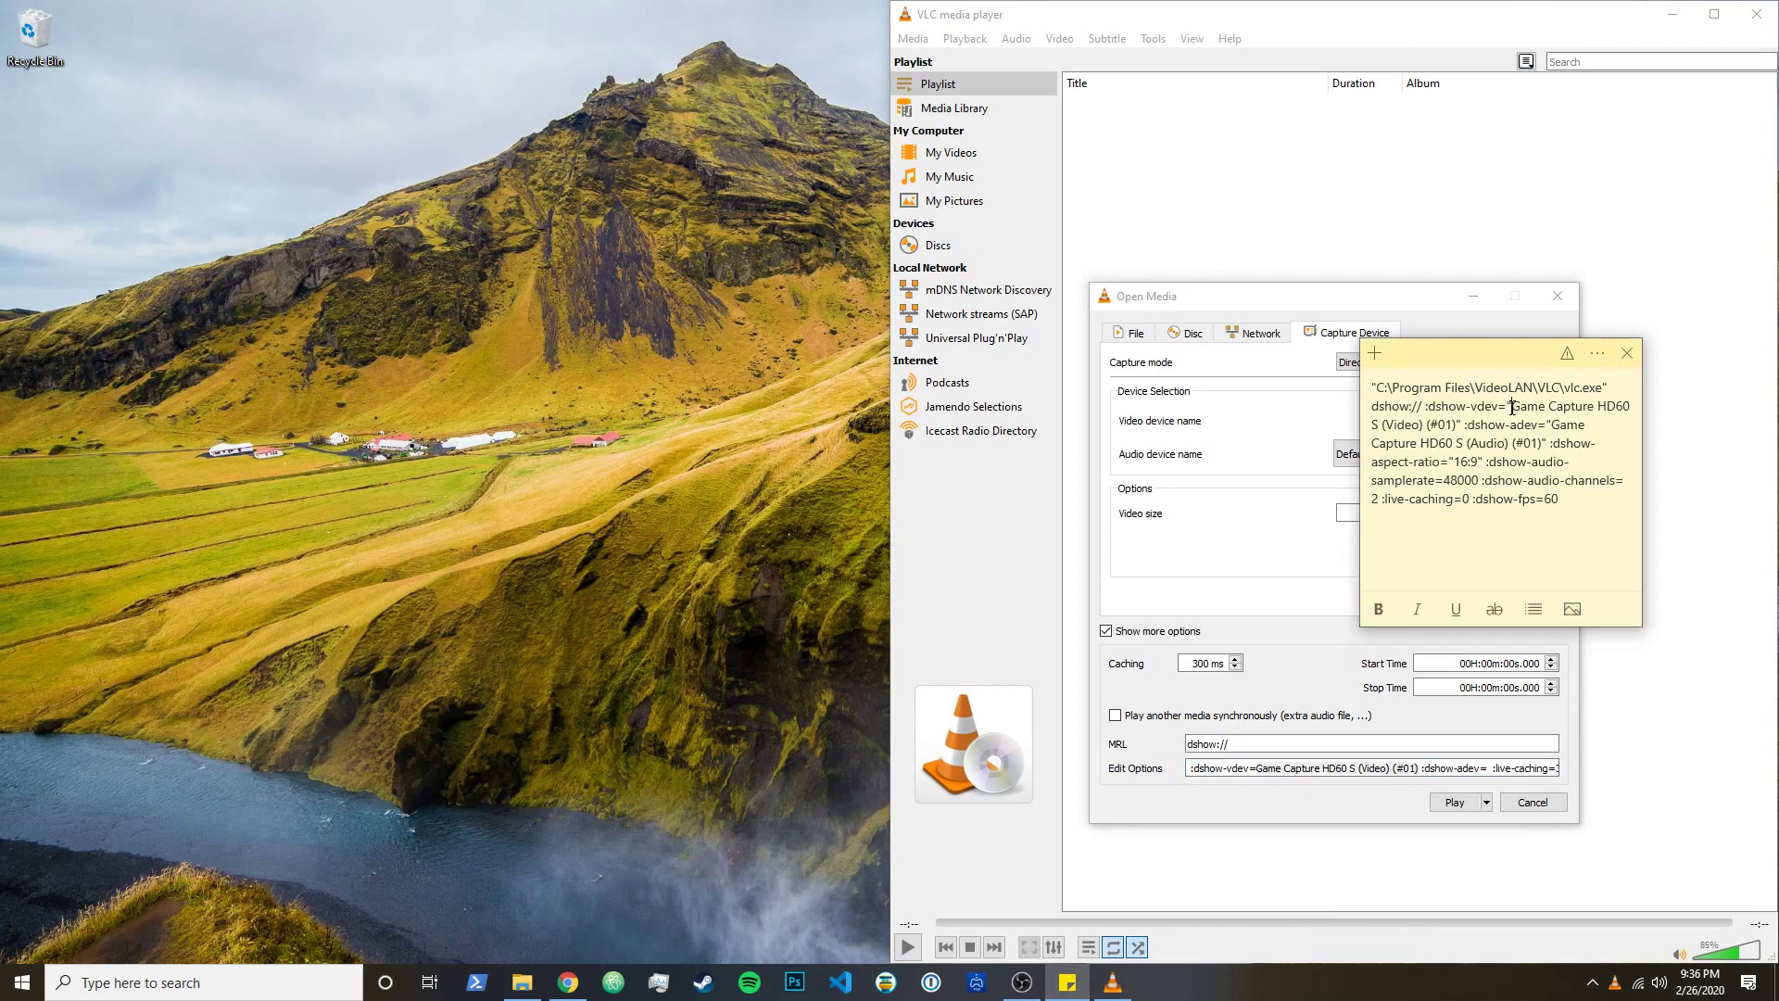
drag(1512, 407, 1457, 433)
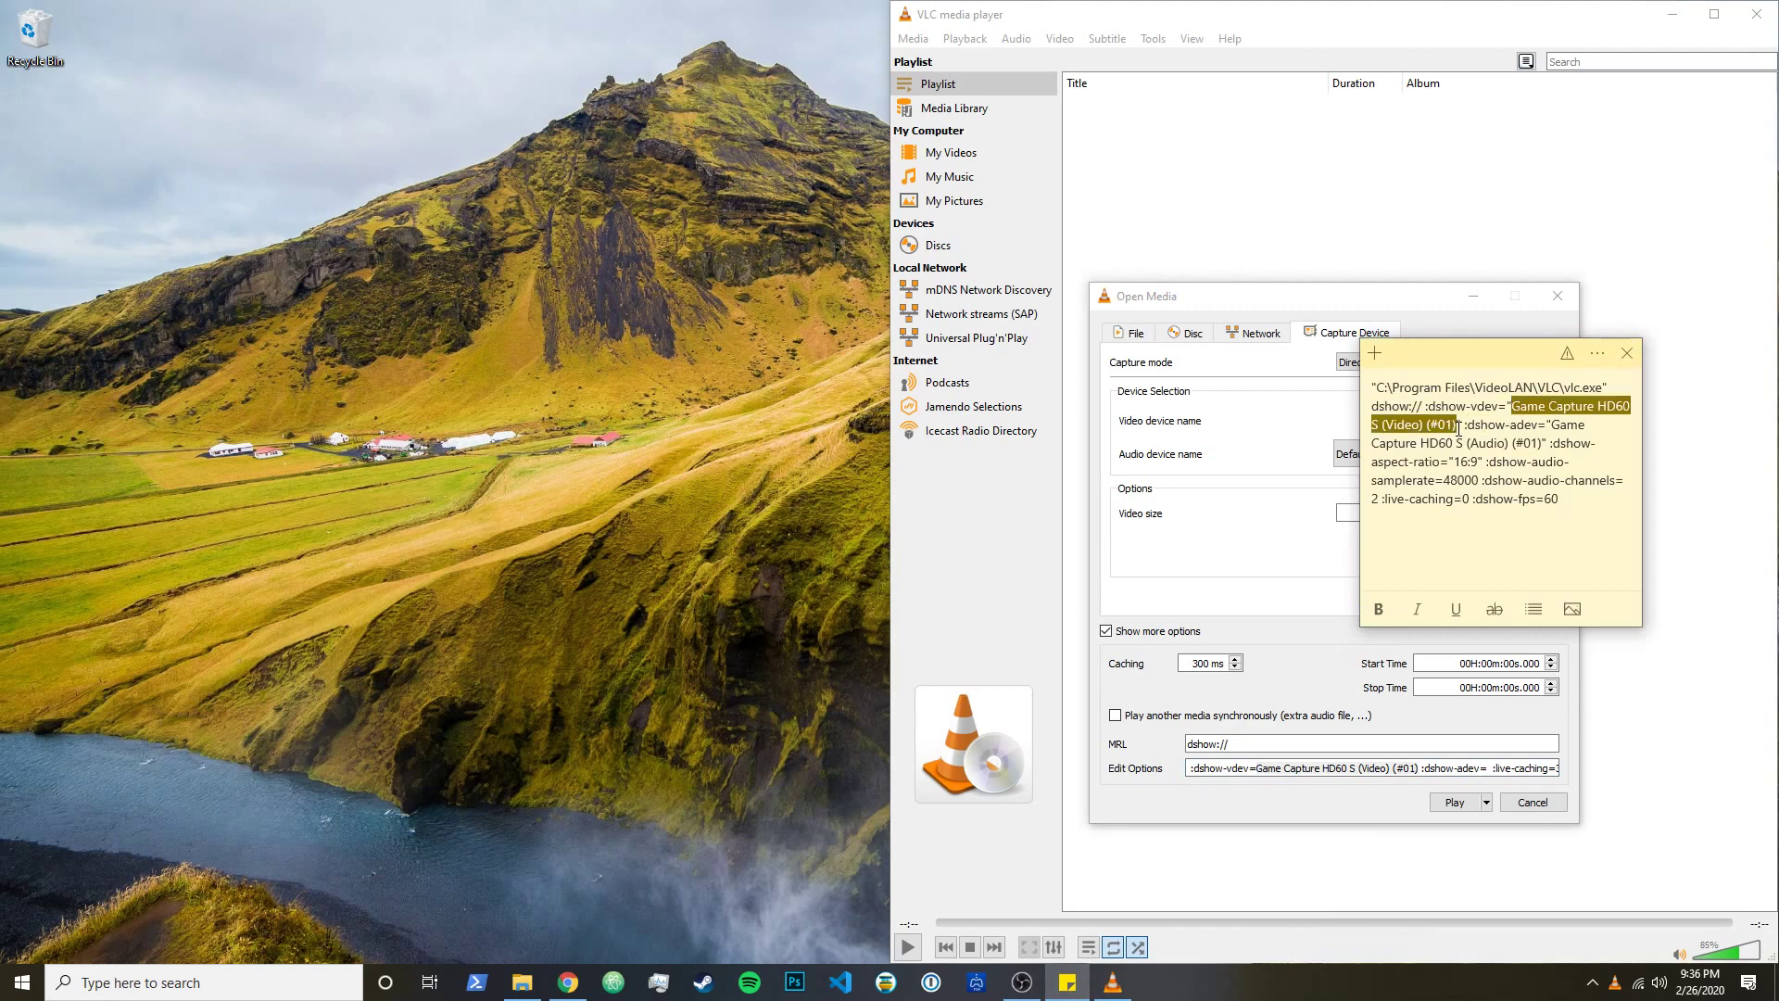
right_click(1456, 432)
click(1498, 505)
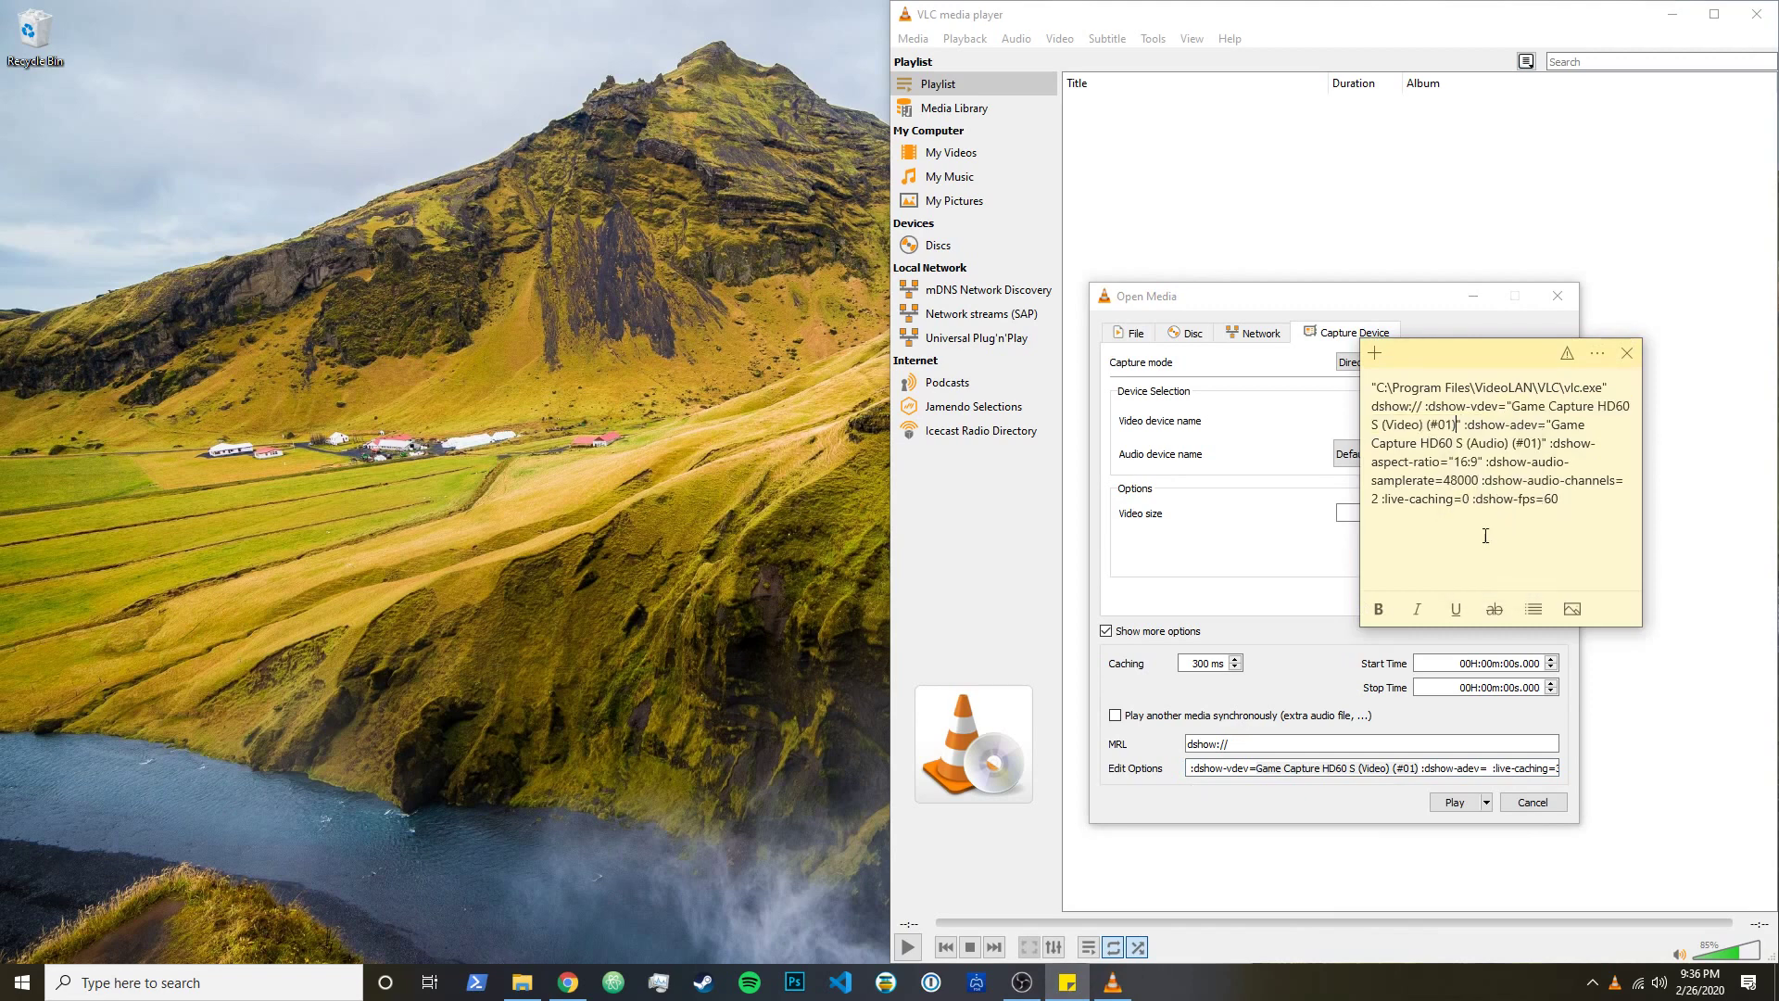
Set the capture audio device to Game Capture HD60 S (Audio) (#01).
drag(1425, 768, 1188, 768)
click(1232, 772)
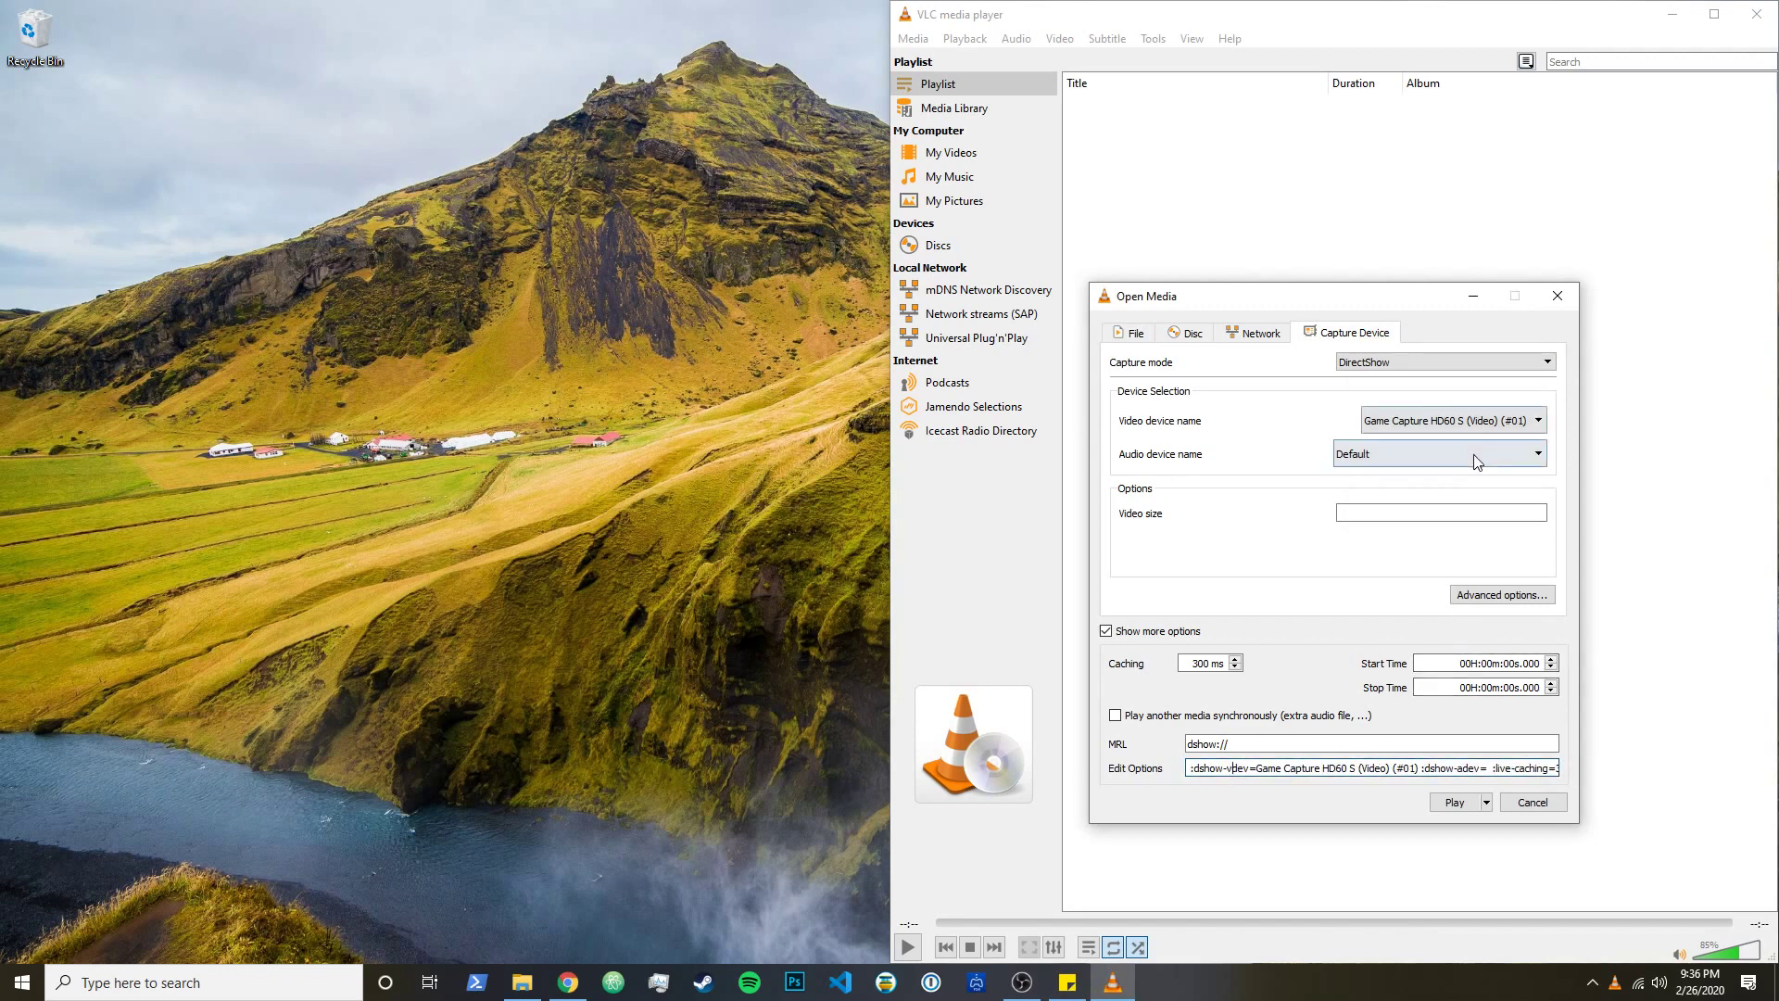
click(1445, 456)
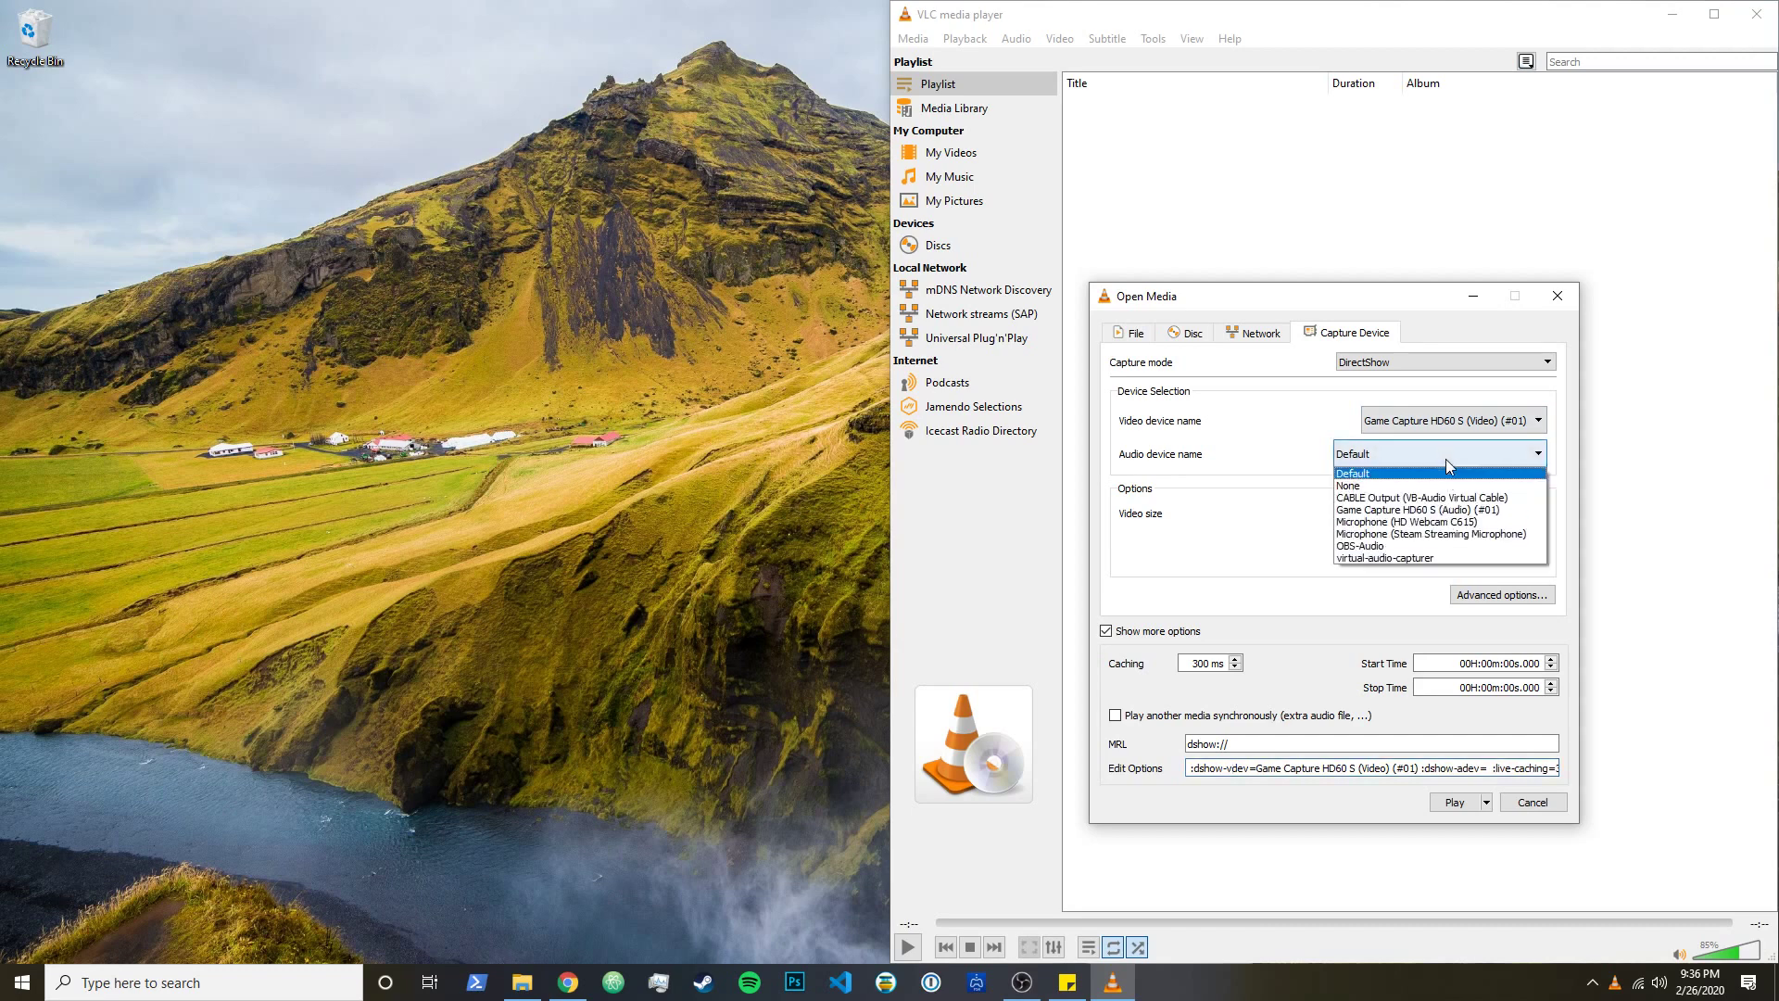
click(1452, 516)
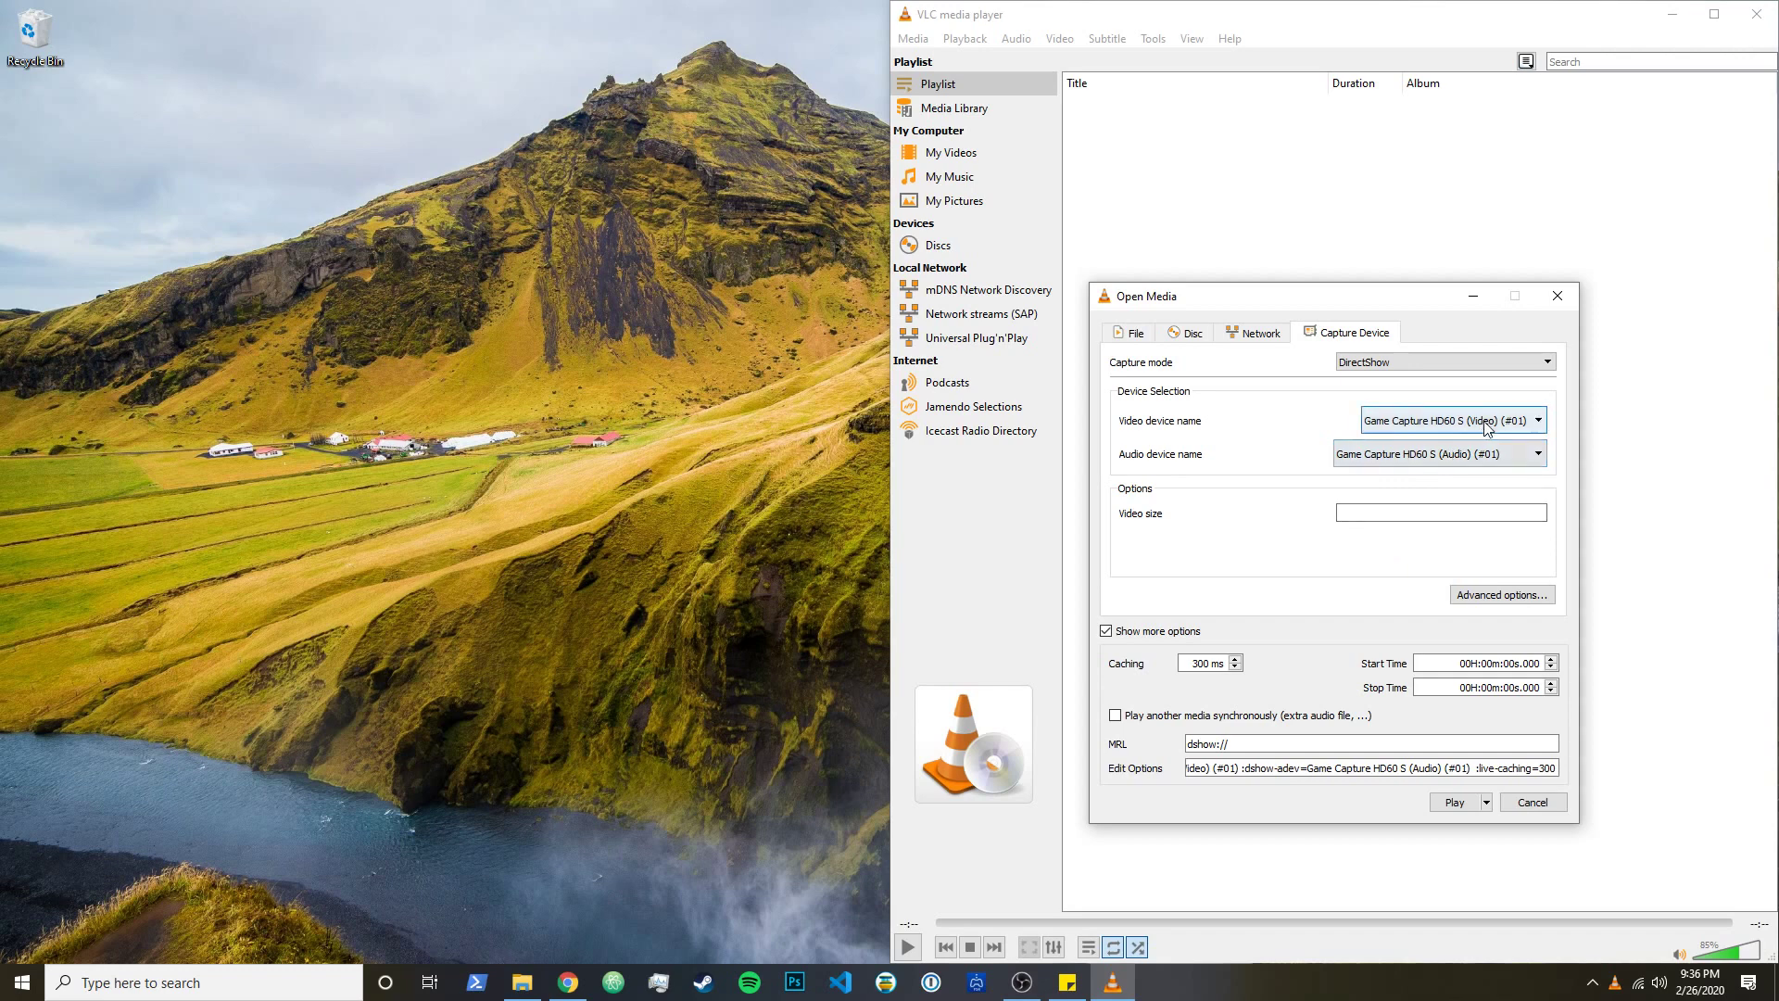
Copy the audio device name from the edit options string and paste it over the dshow-adev value in the sticky note.
drag(1446, 768, 1190, 775)
click(1441, 768)
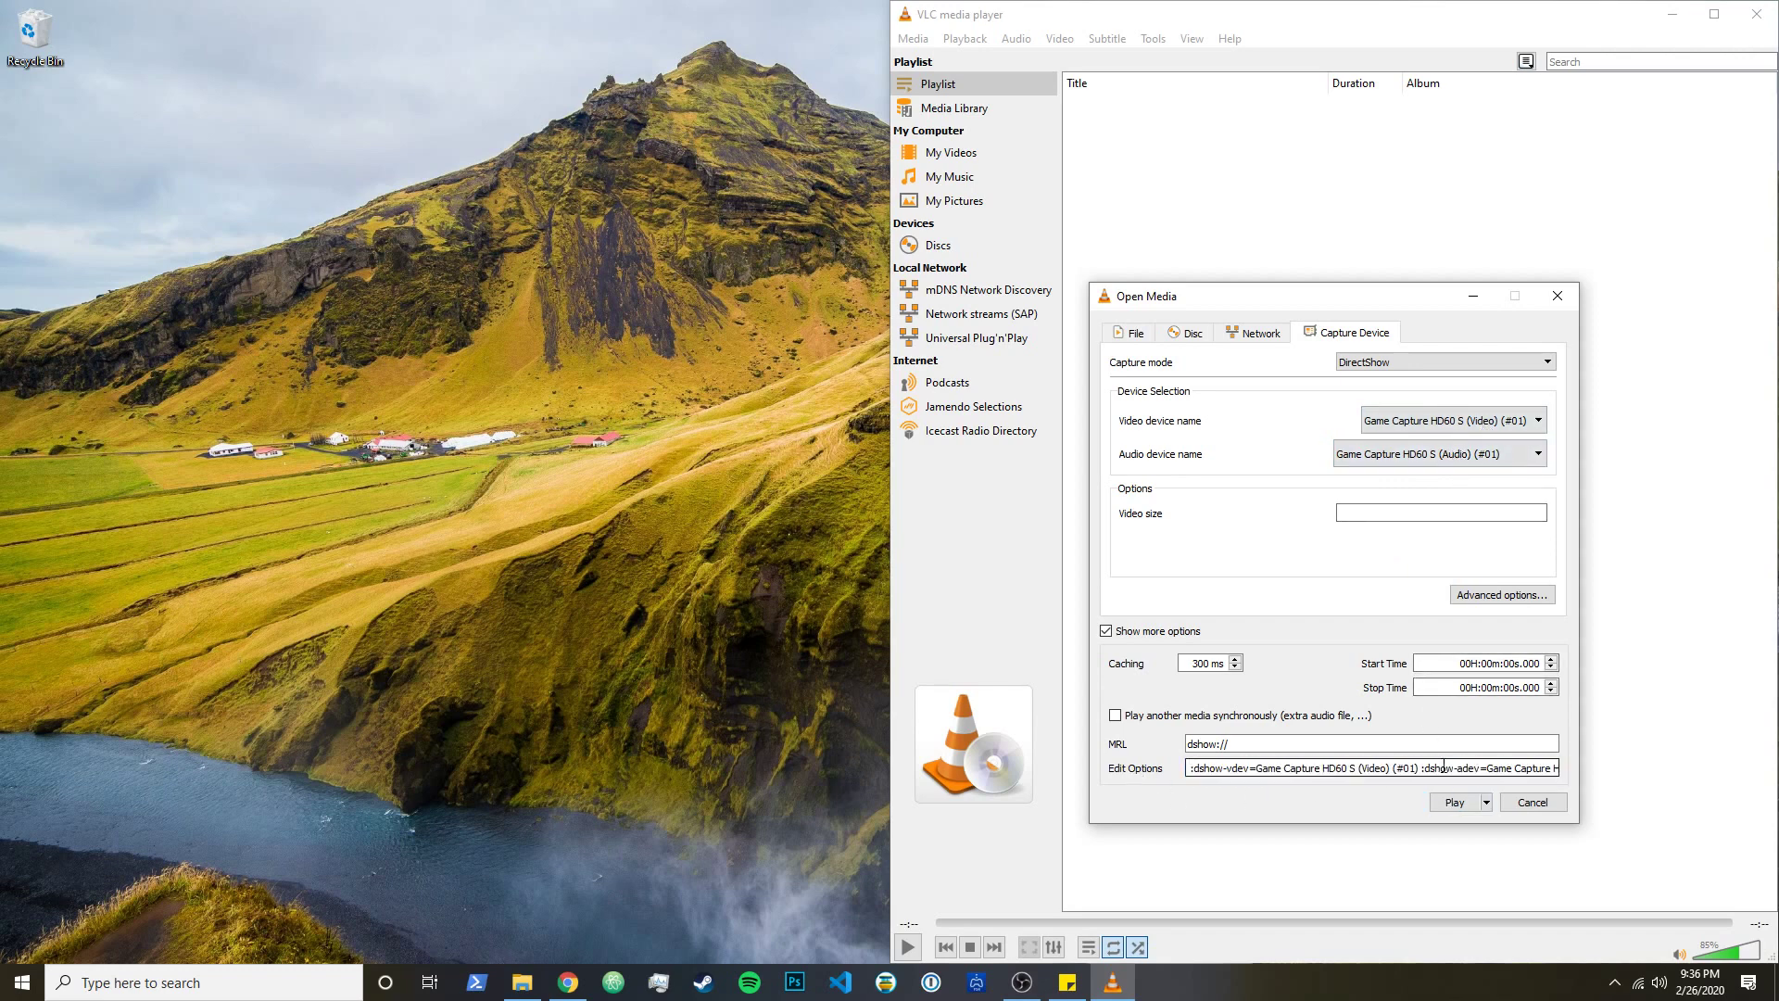
mouse_move(1488, 768)
mouse_down()
mouse_move(1561, 769)
mouse_move(1473, 774)
mouse_up()
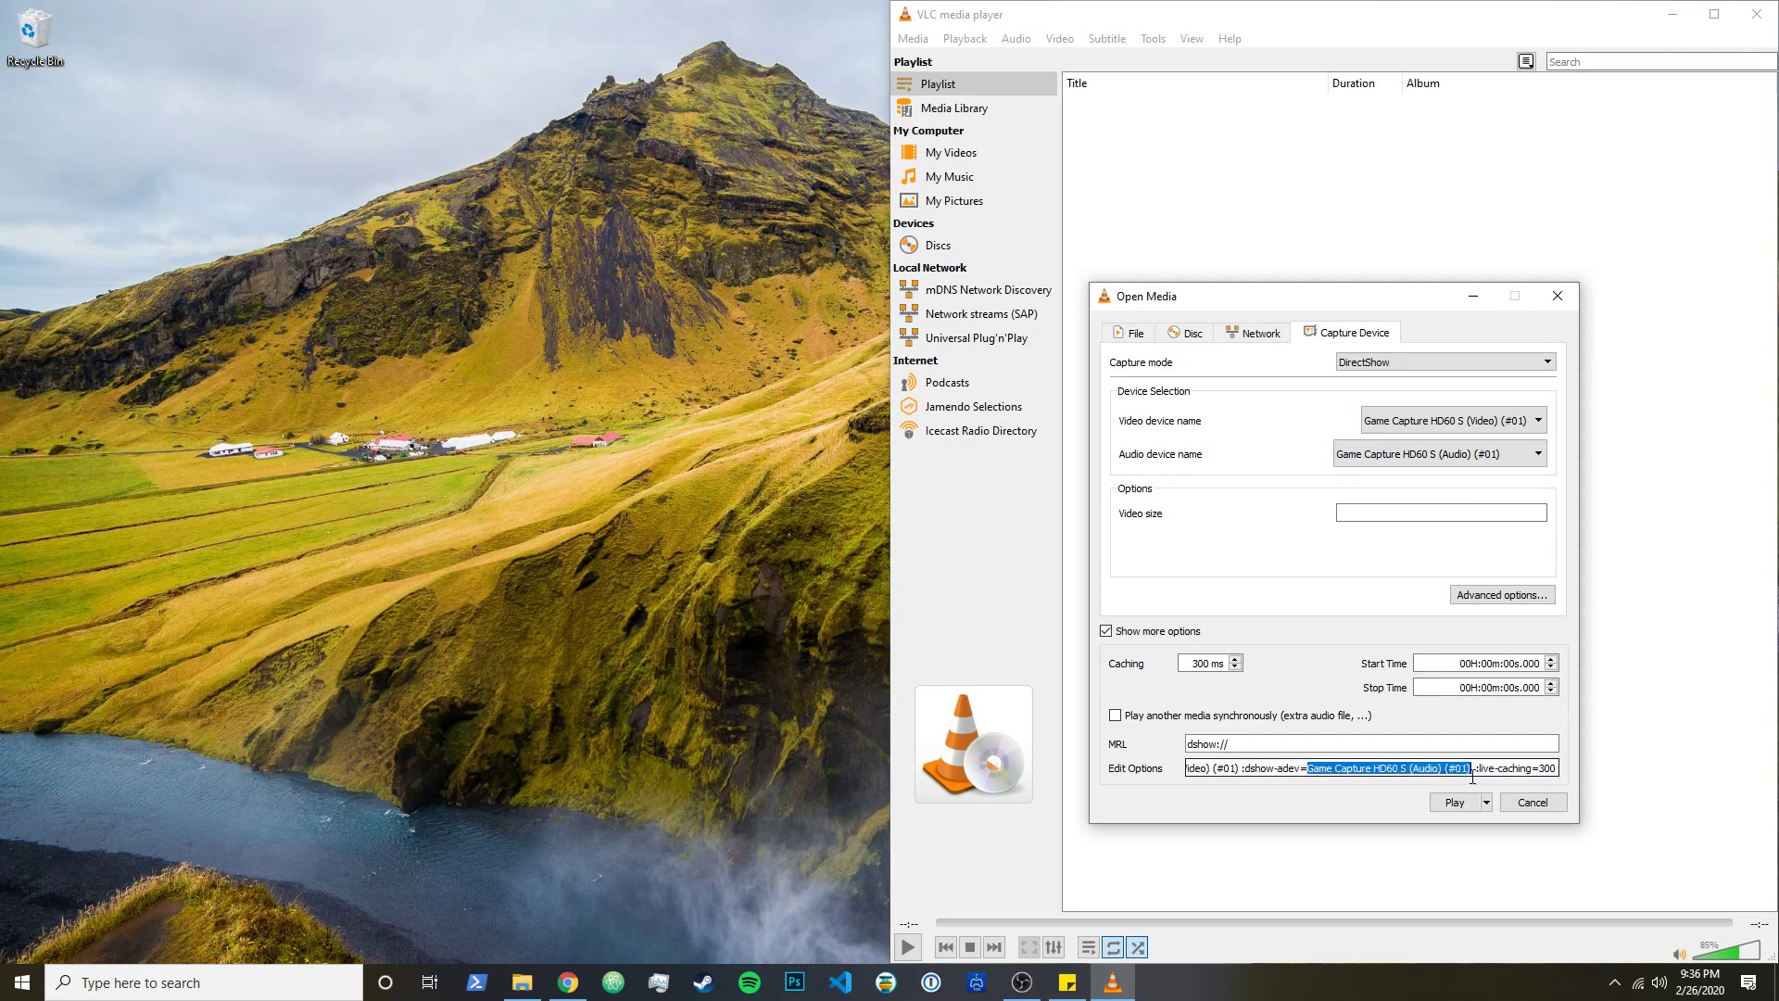
right_click(1462, 764)
click(1504, 847)
click(1068, 982)
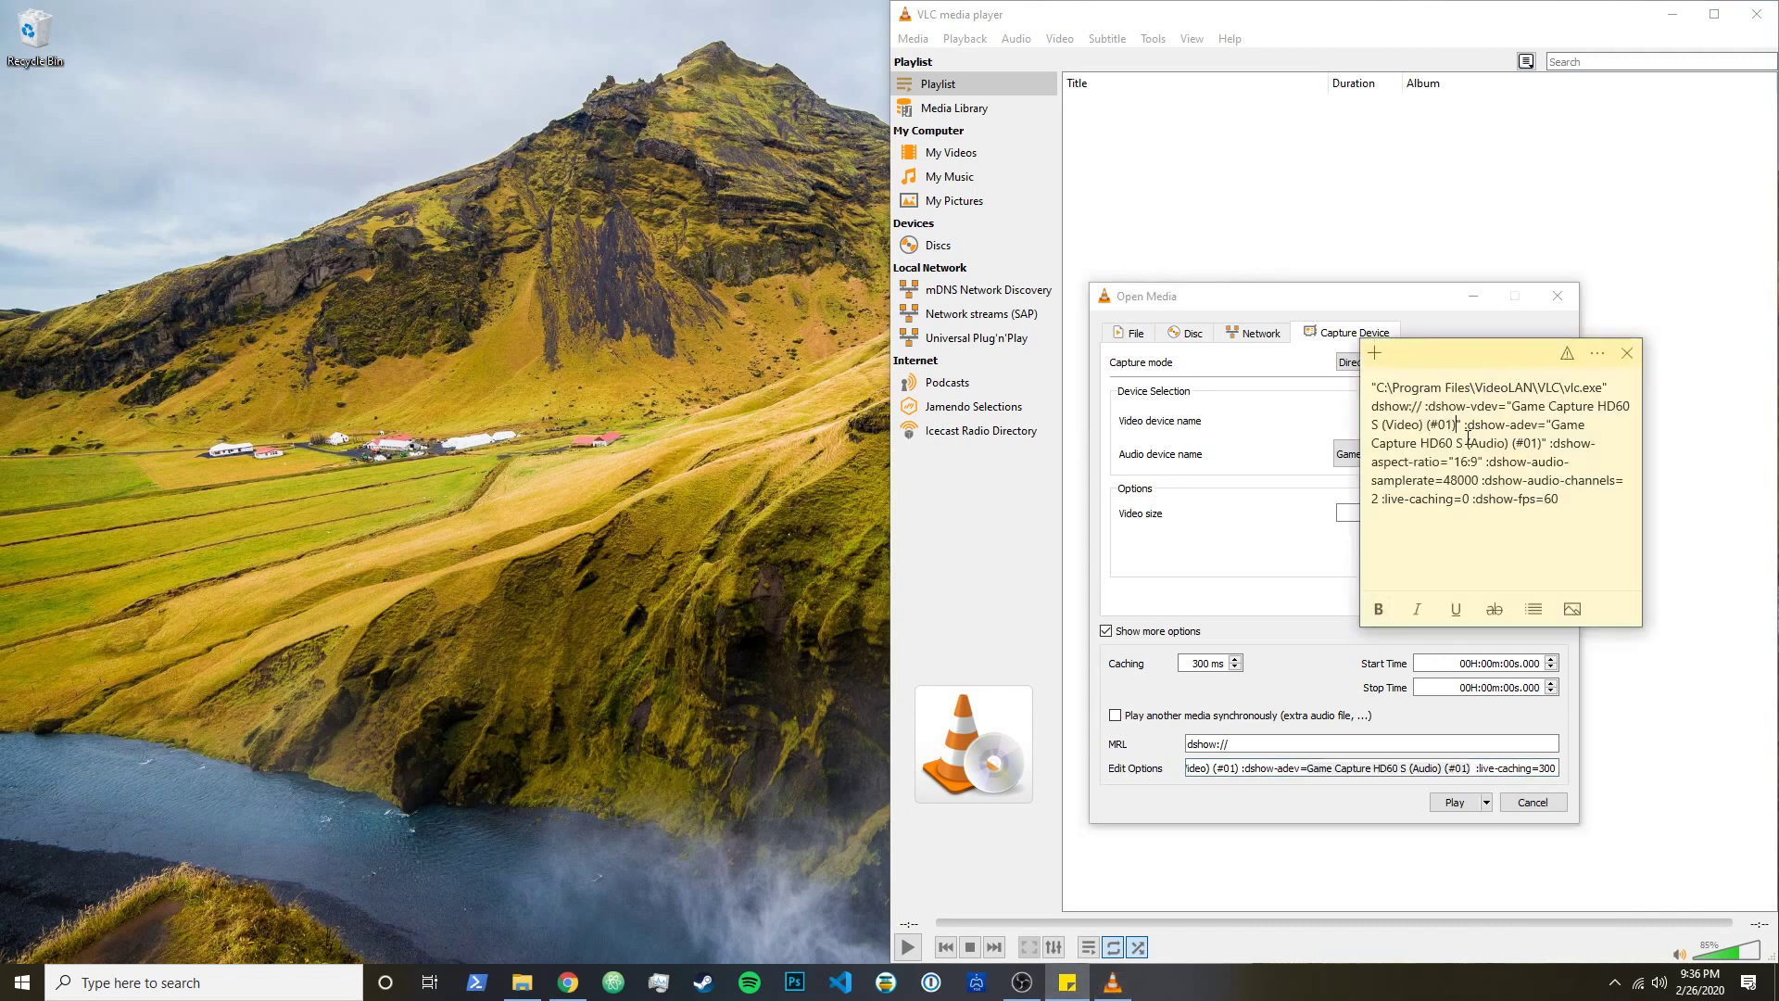
mouse_move(1550, 424)
mouse_down()
mouse_move(1499, 444)
mouse_move(1575, 450)
mouse_move(1546, 449)
mouse_up()
right_click(1540, 451)
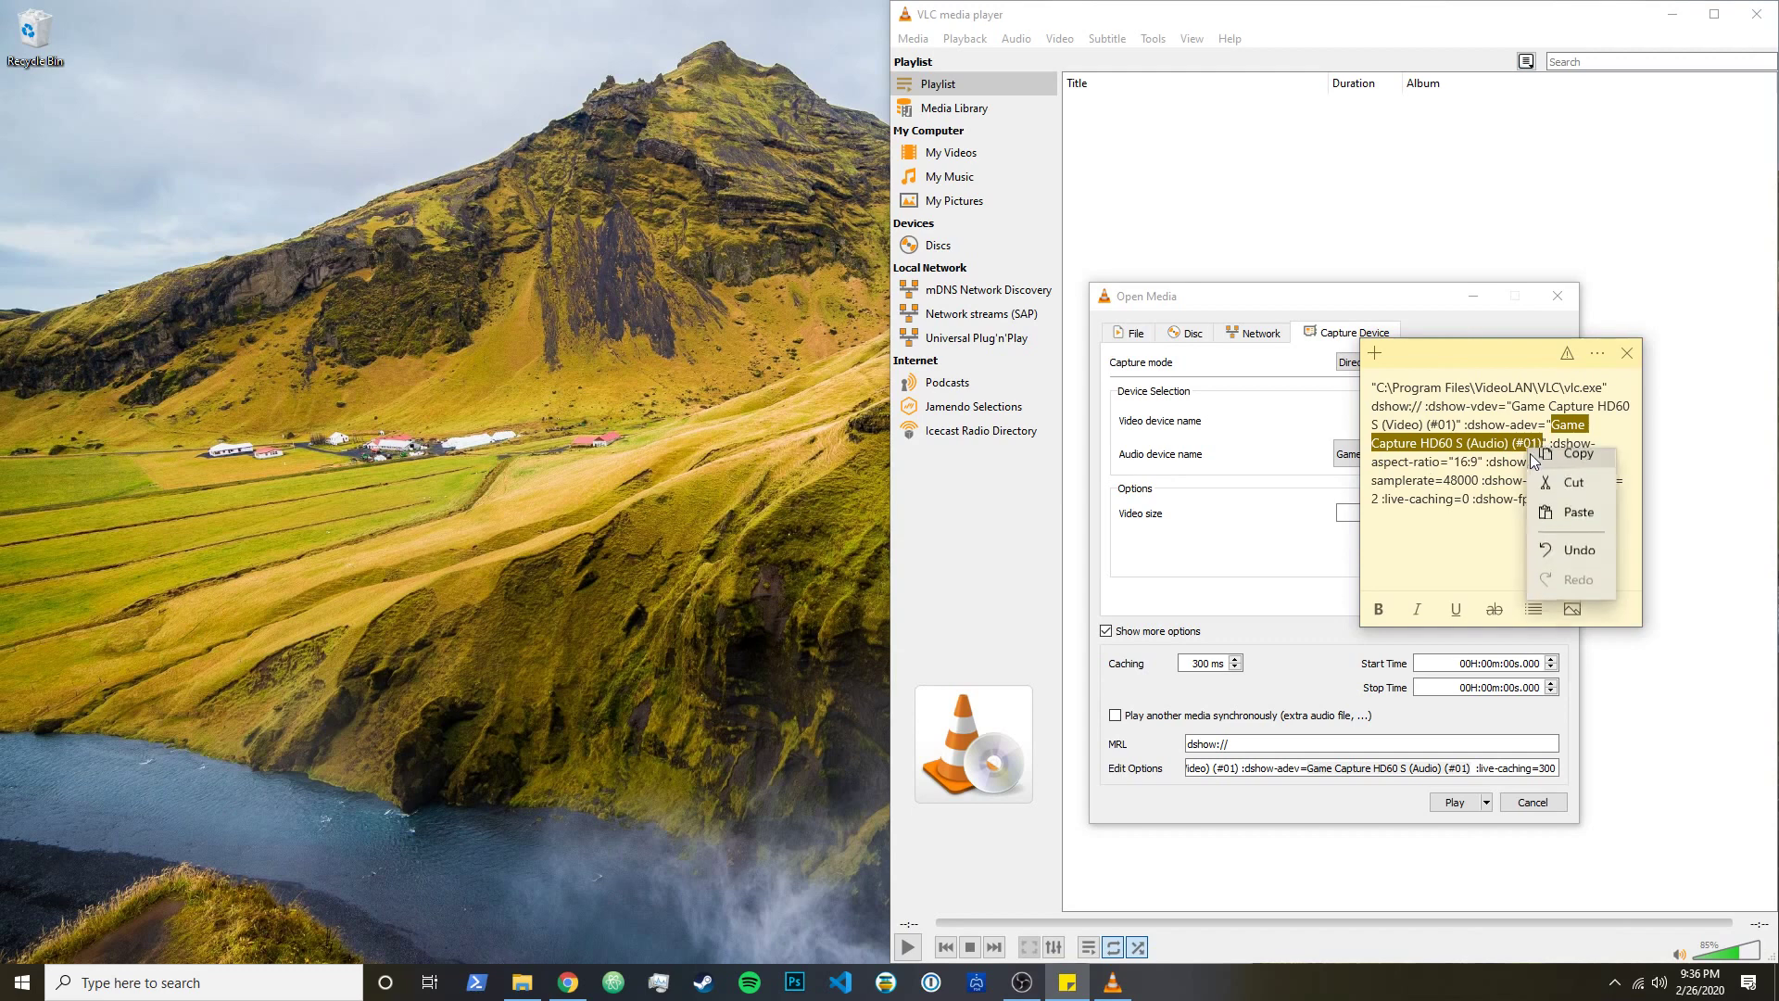
click(1576, 526)
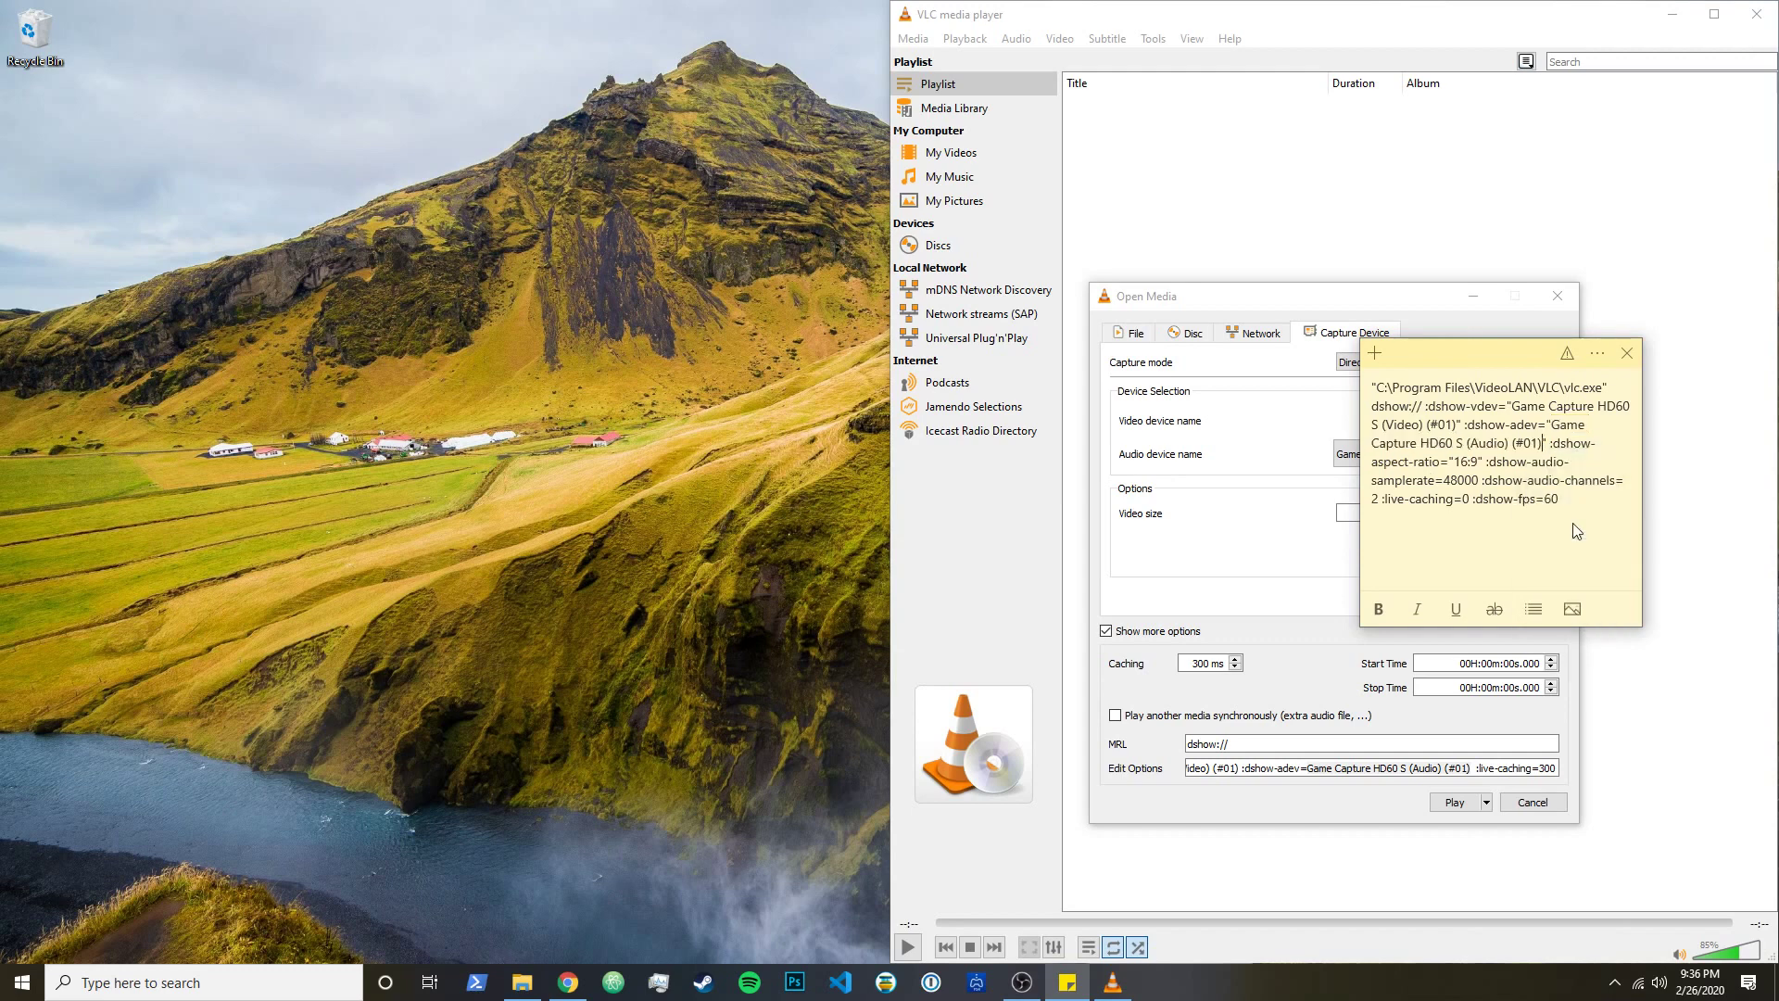
Check the audio sample rate, live-caching and fps values of the command in the sticky note, and close the note.
double_click(1459, 482)
drag(1471, 499, 1380, 501)
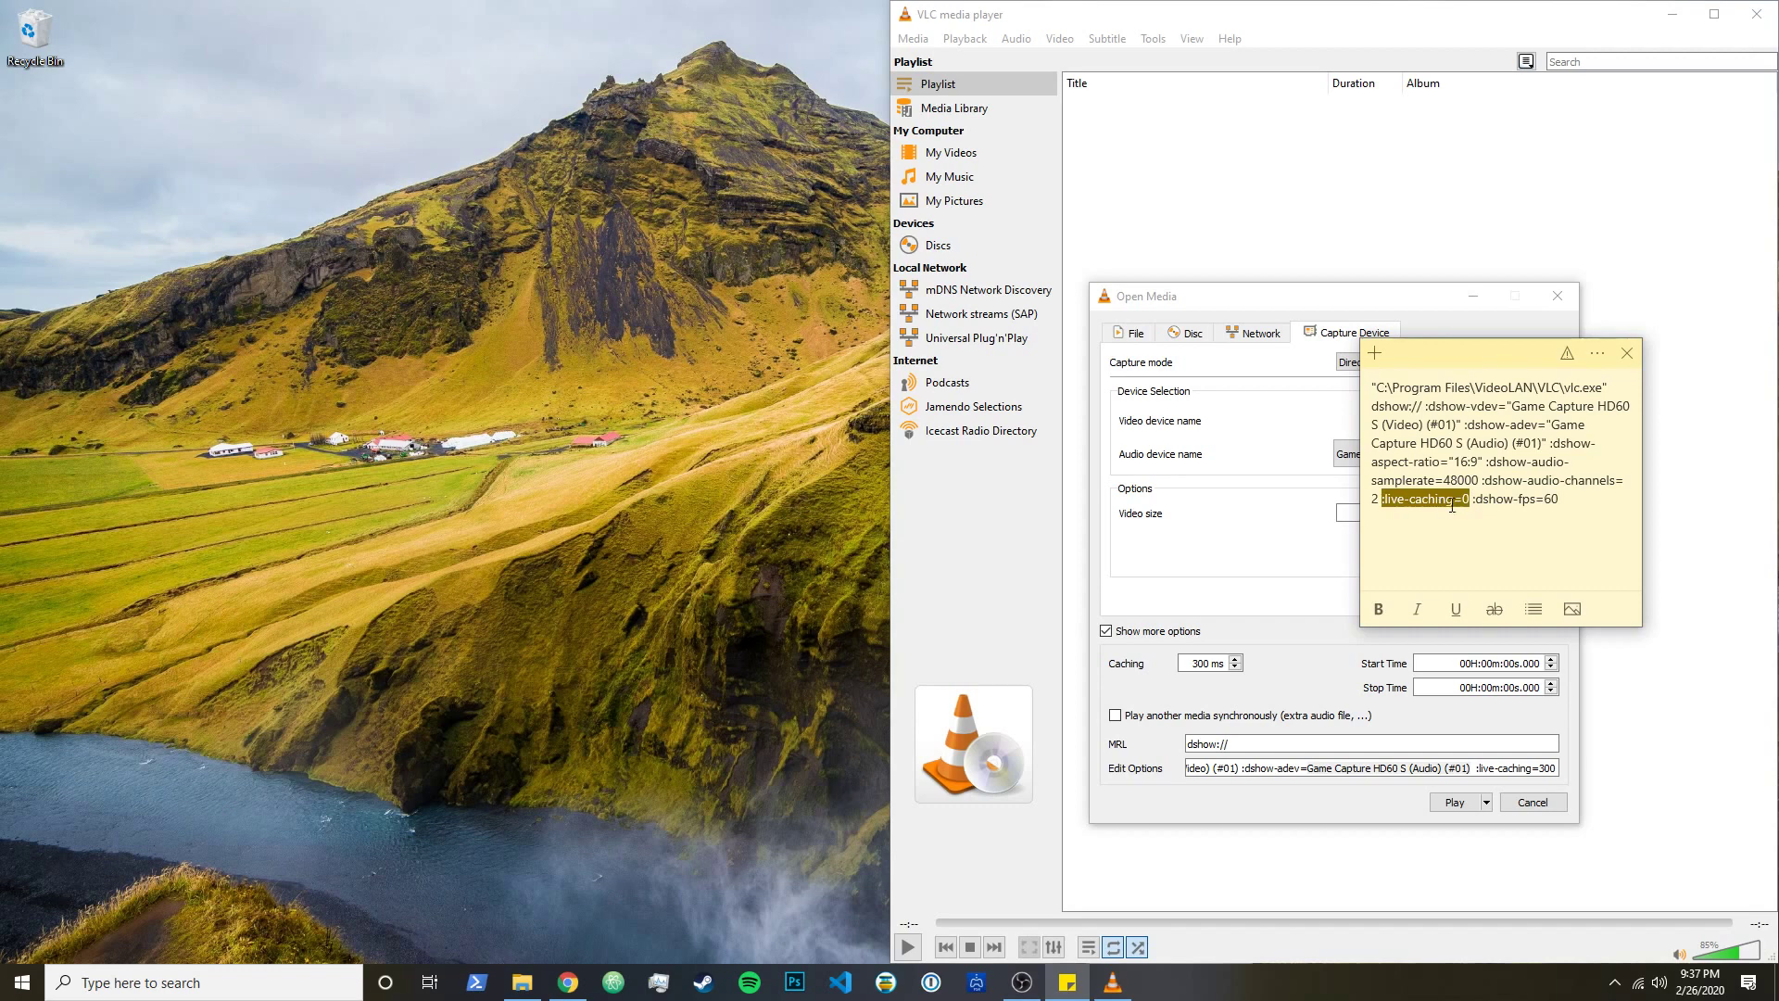
double_click(1551, 500)
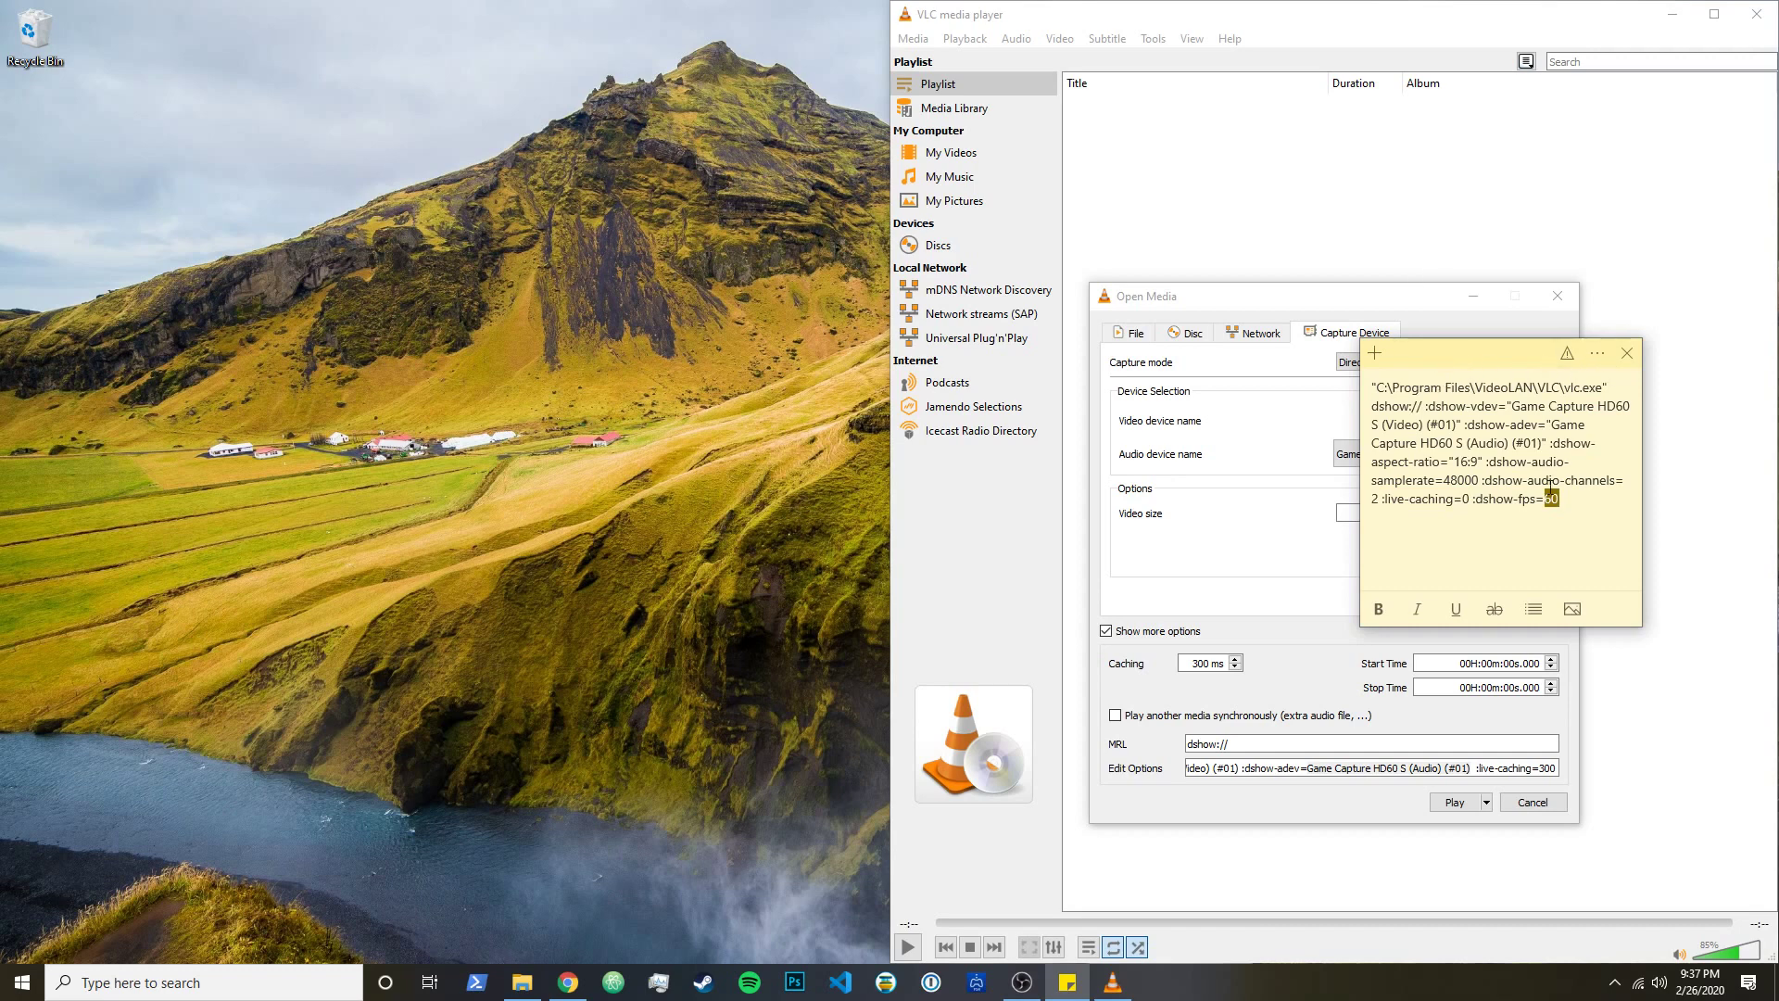
click(1596, 521)
click(1628, 353)
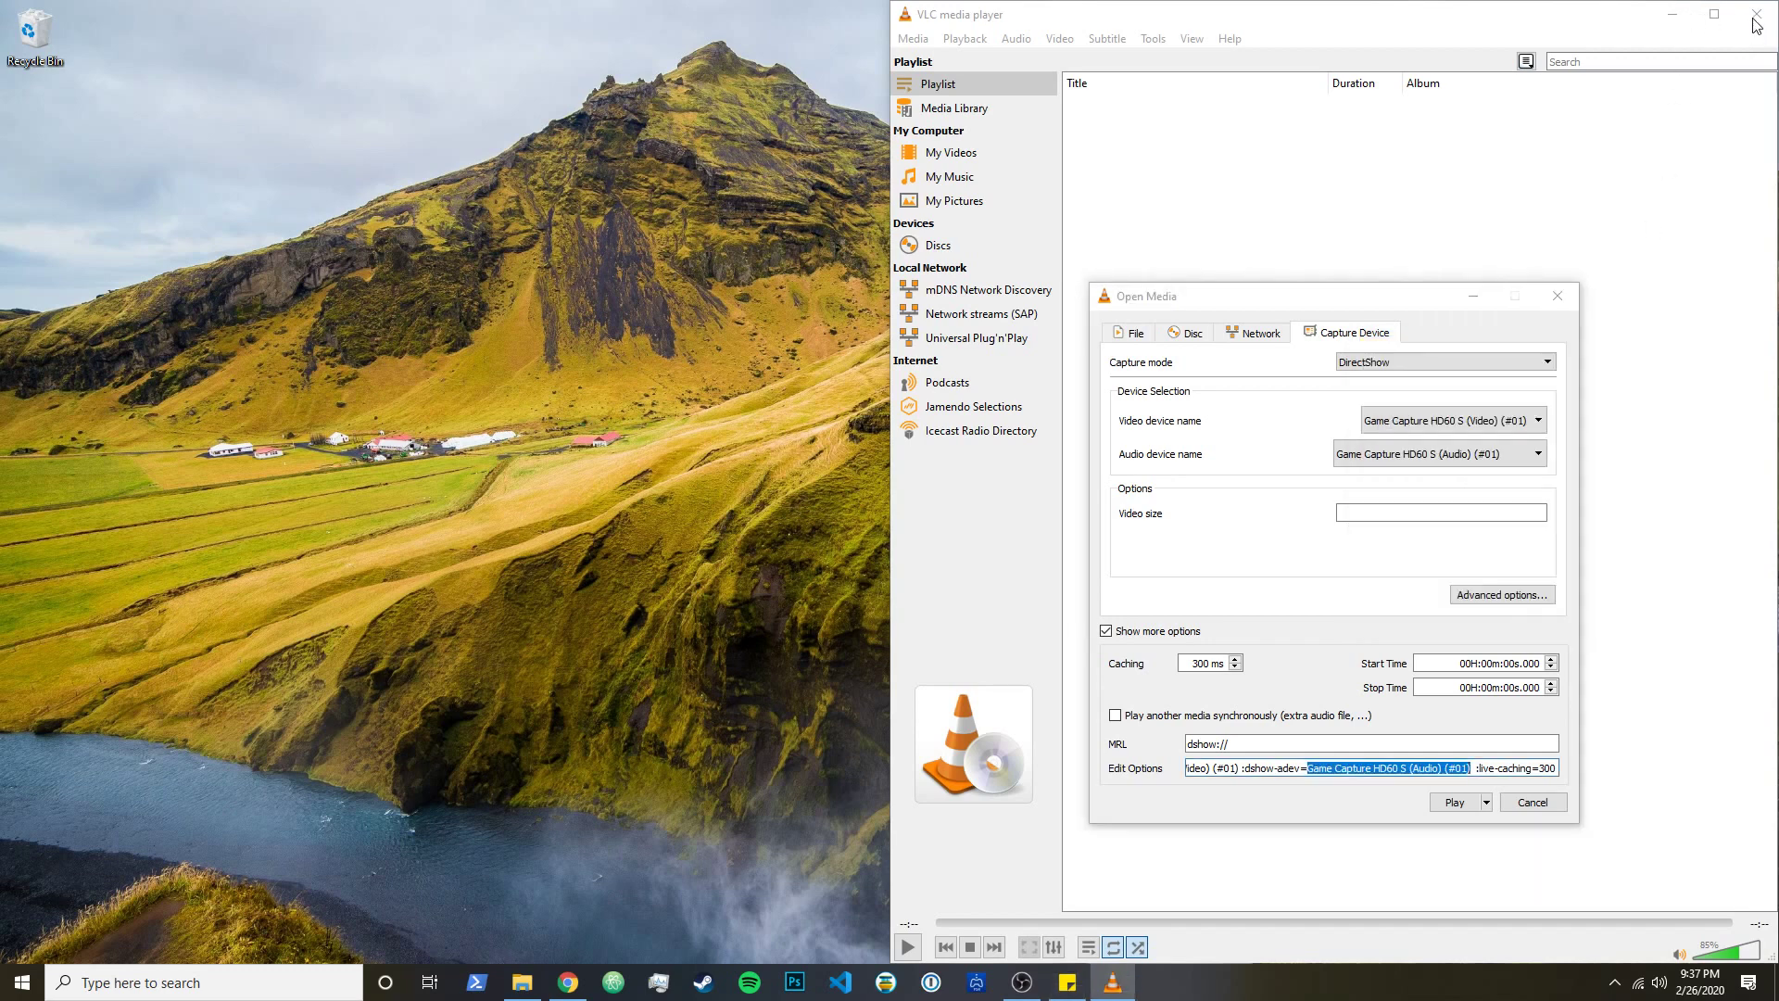
Close the Open Media dialog and VLC, and open the properties of the VLC media player desktop shortcut.
key(Escape)
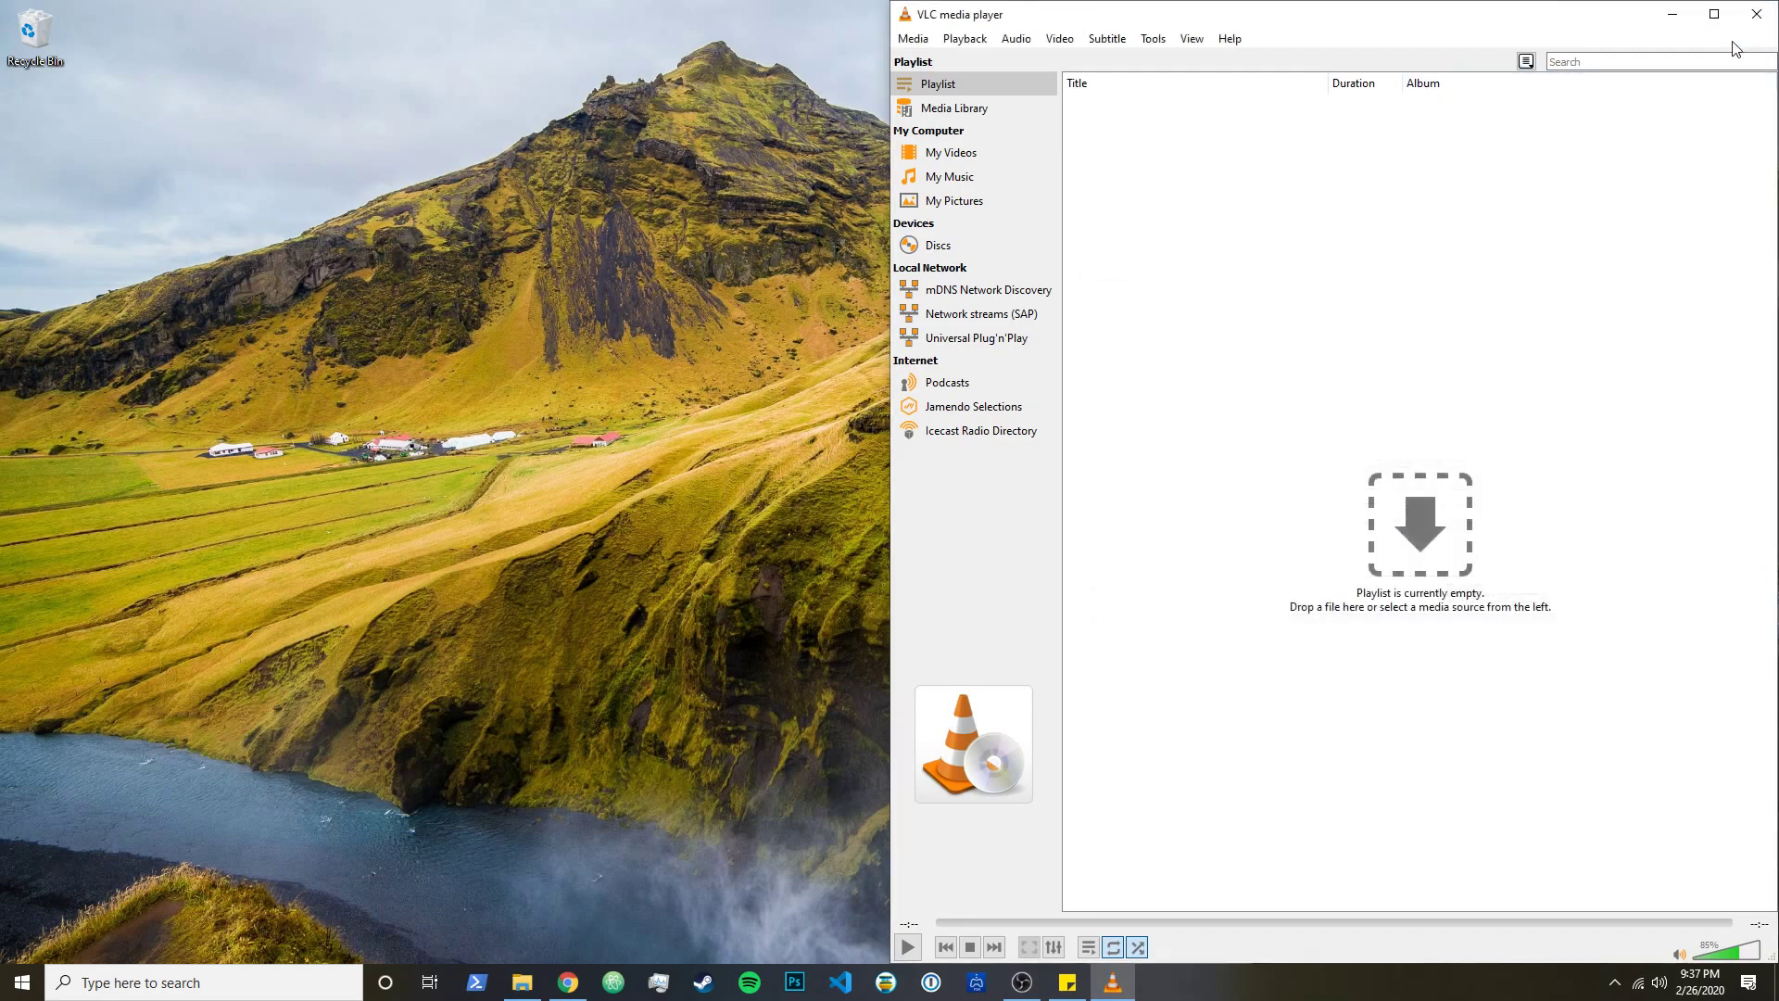
click(1751, 28)
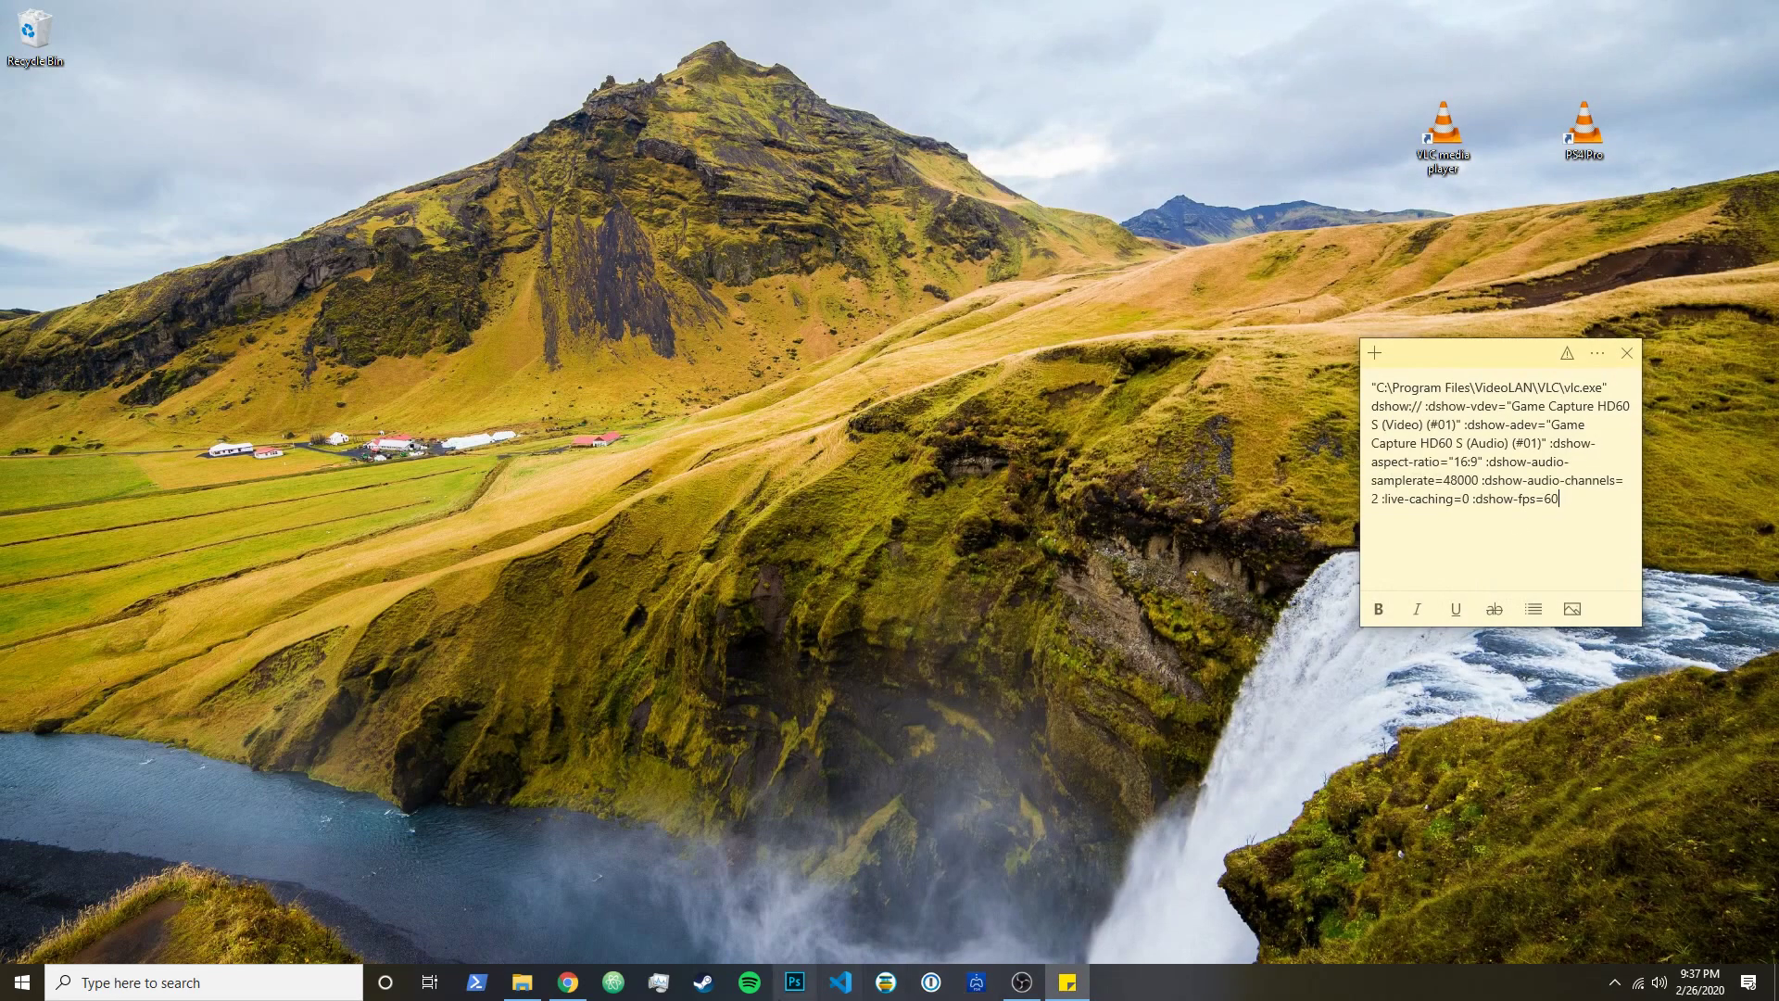
right_click(1428, 165)
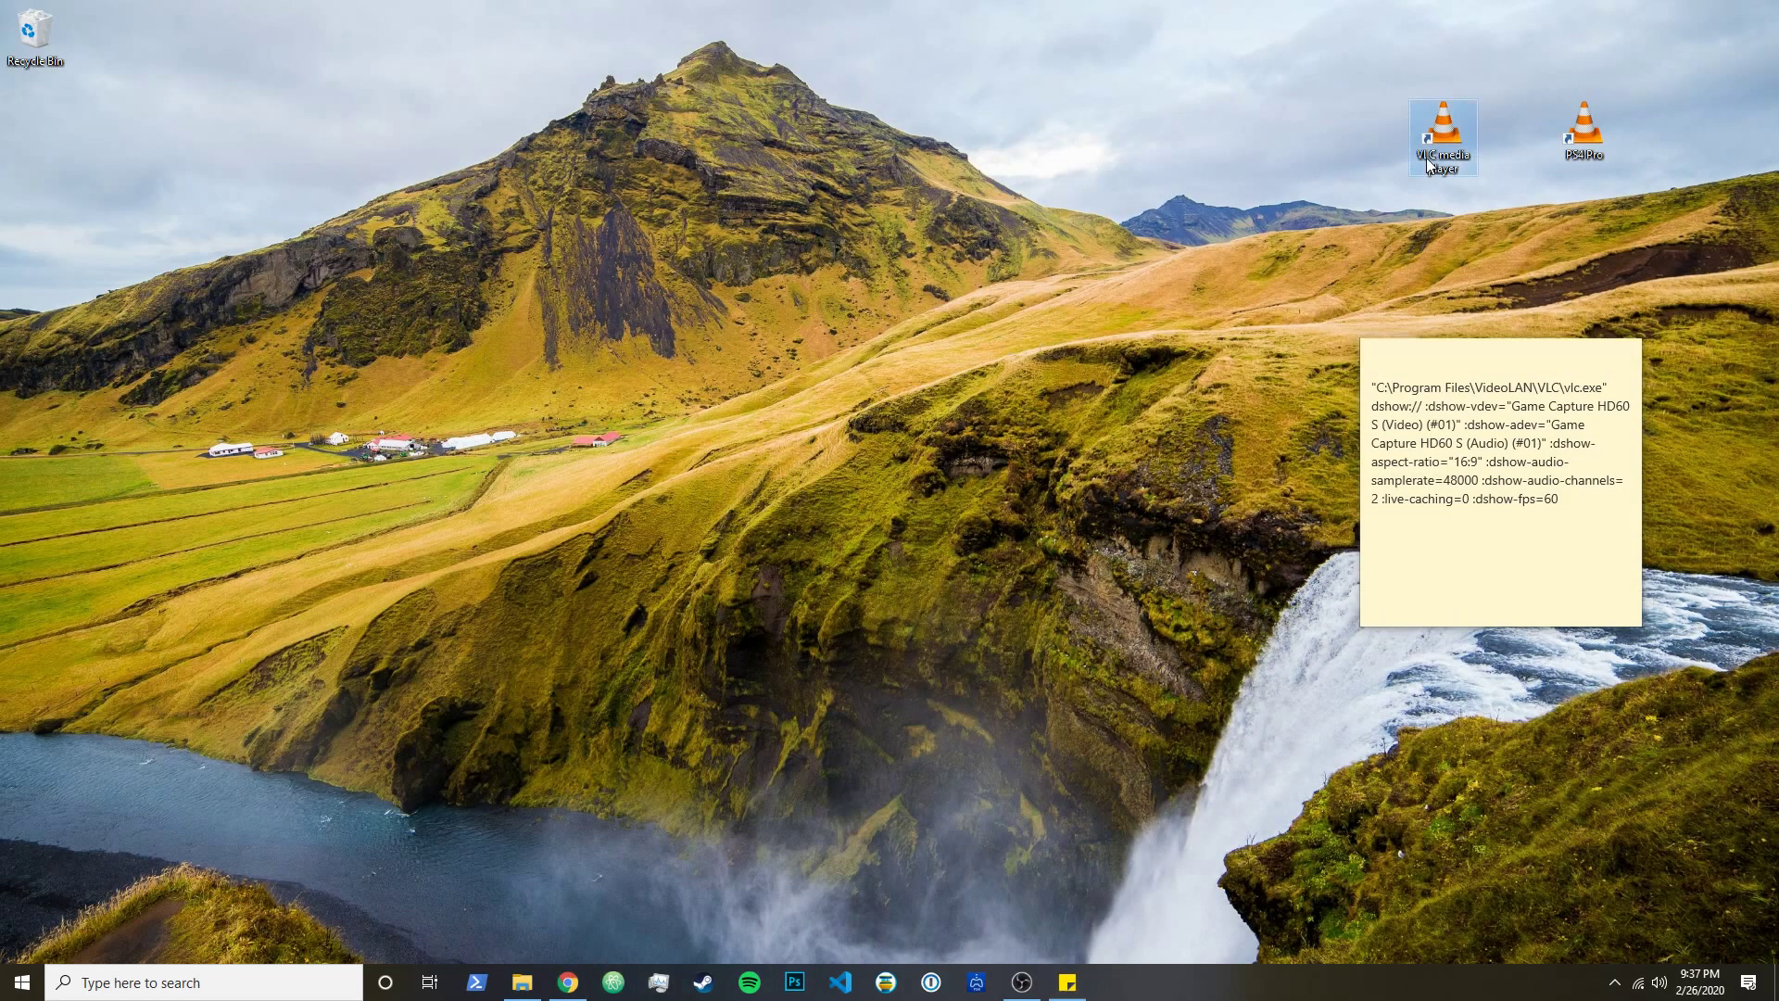
click(1483, 571)
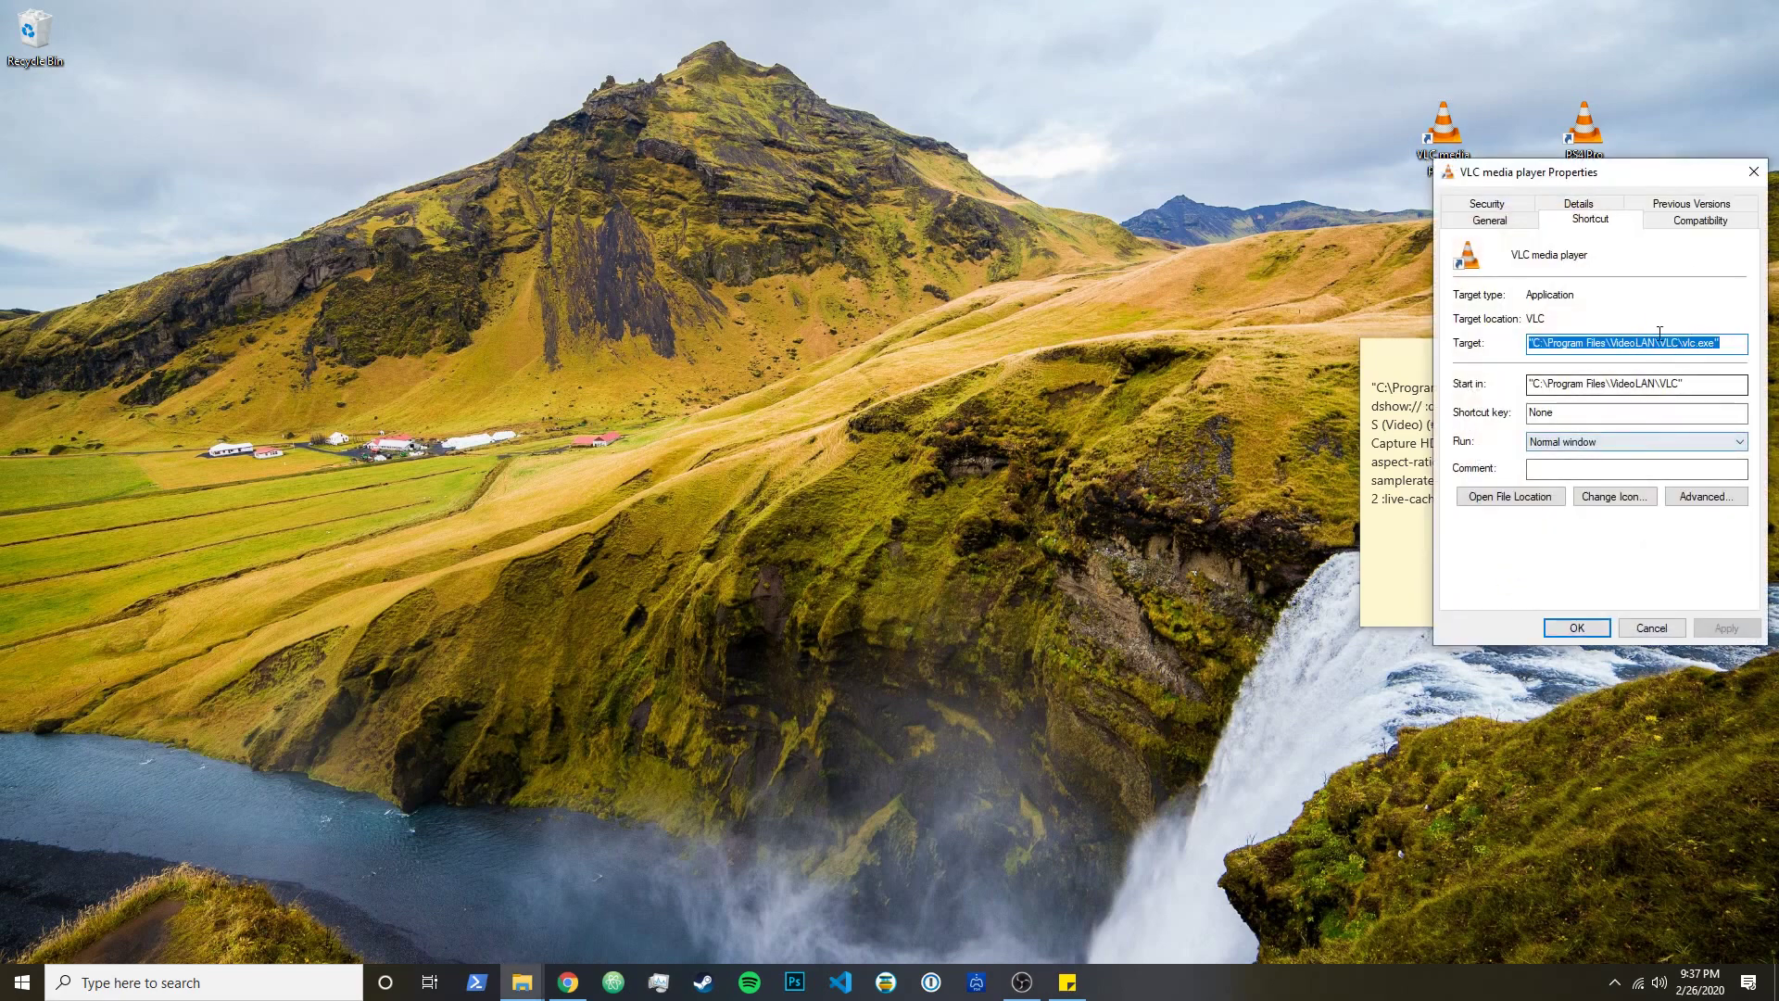
Add a space after the closing quote of the vlc.exe path in the shortcut's Target.
click(1614, 344)
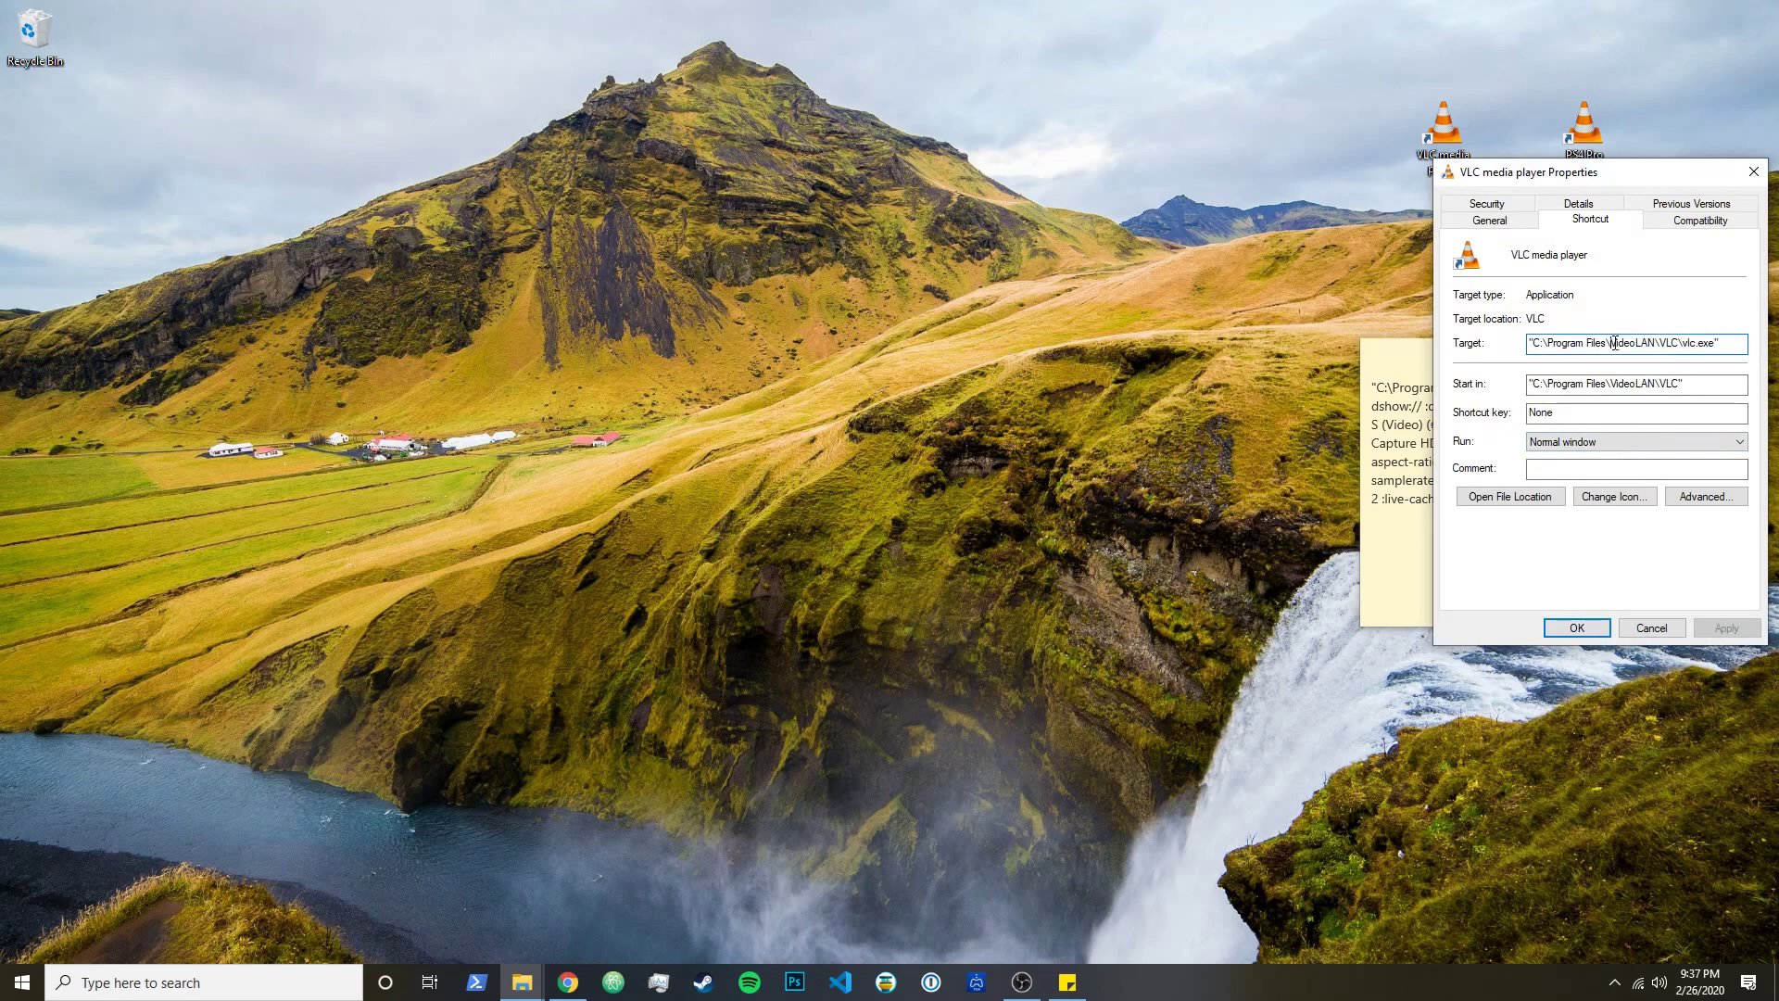
drag(1705, 346, 1453, 374)
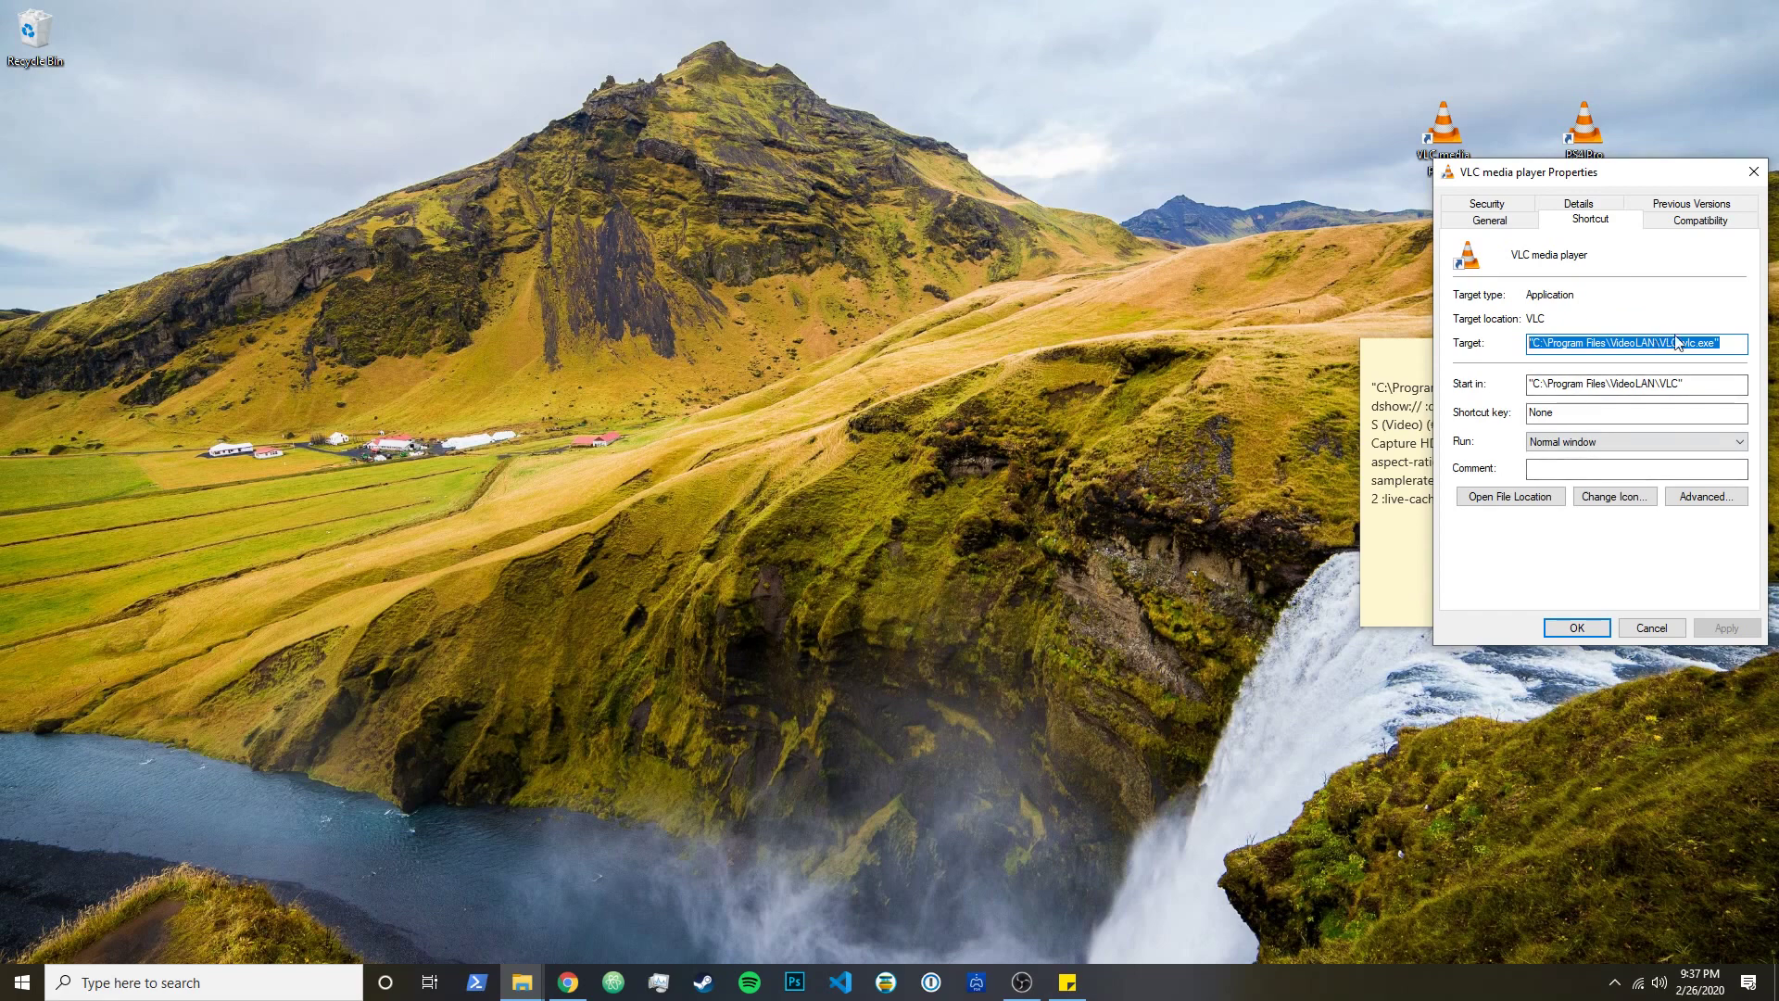
click(1730, 340)
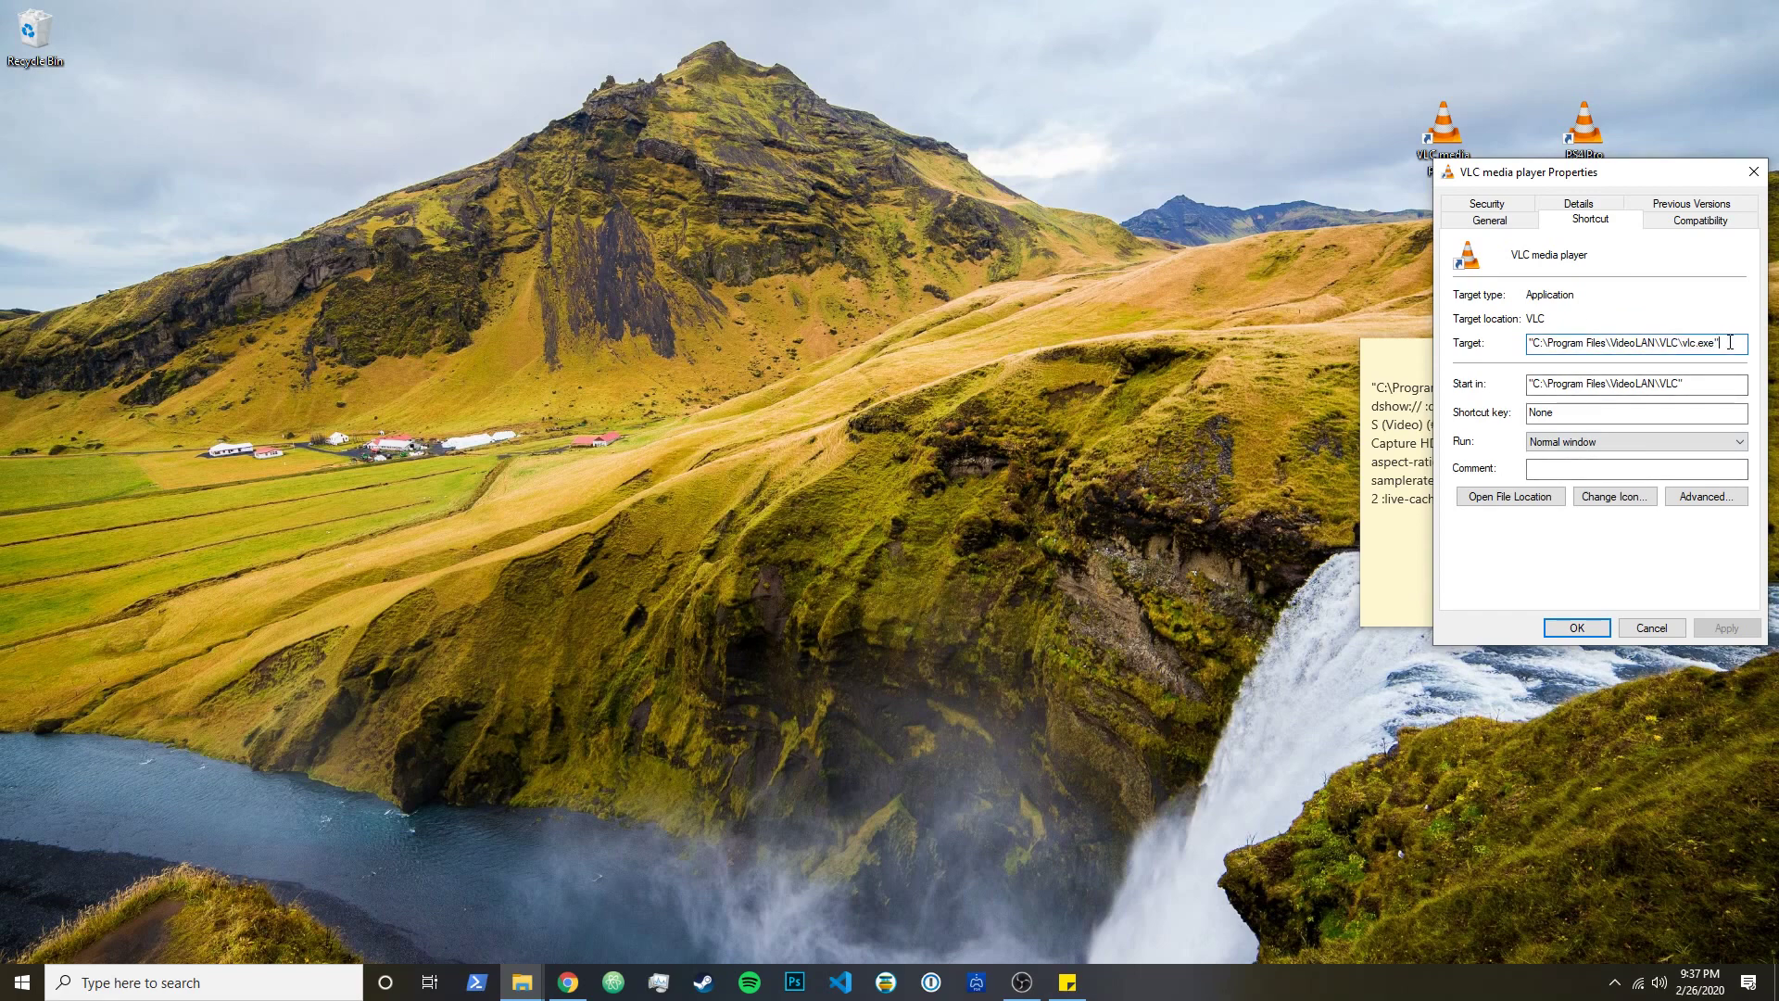
Copy the command options from dshow:// through :dshow-fps=60 in the sticky note, leaving out the vlc.exe path.
click(1407, 574)
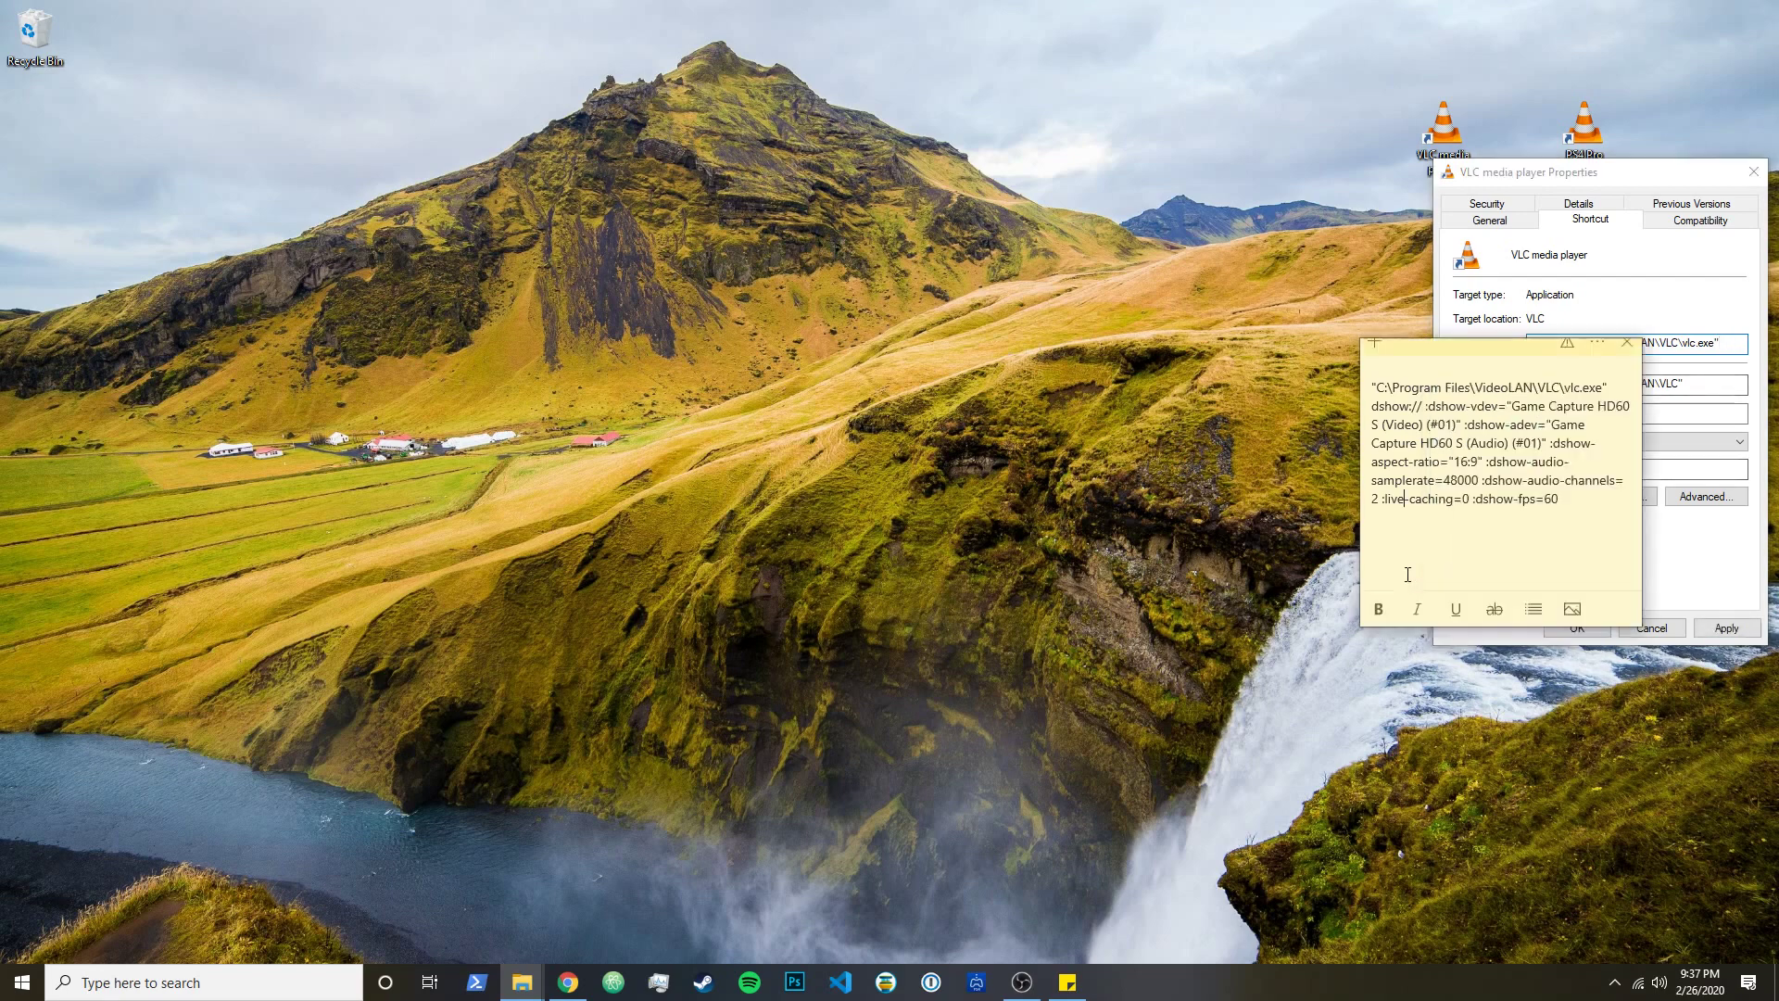
click(1373, 405)
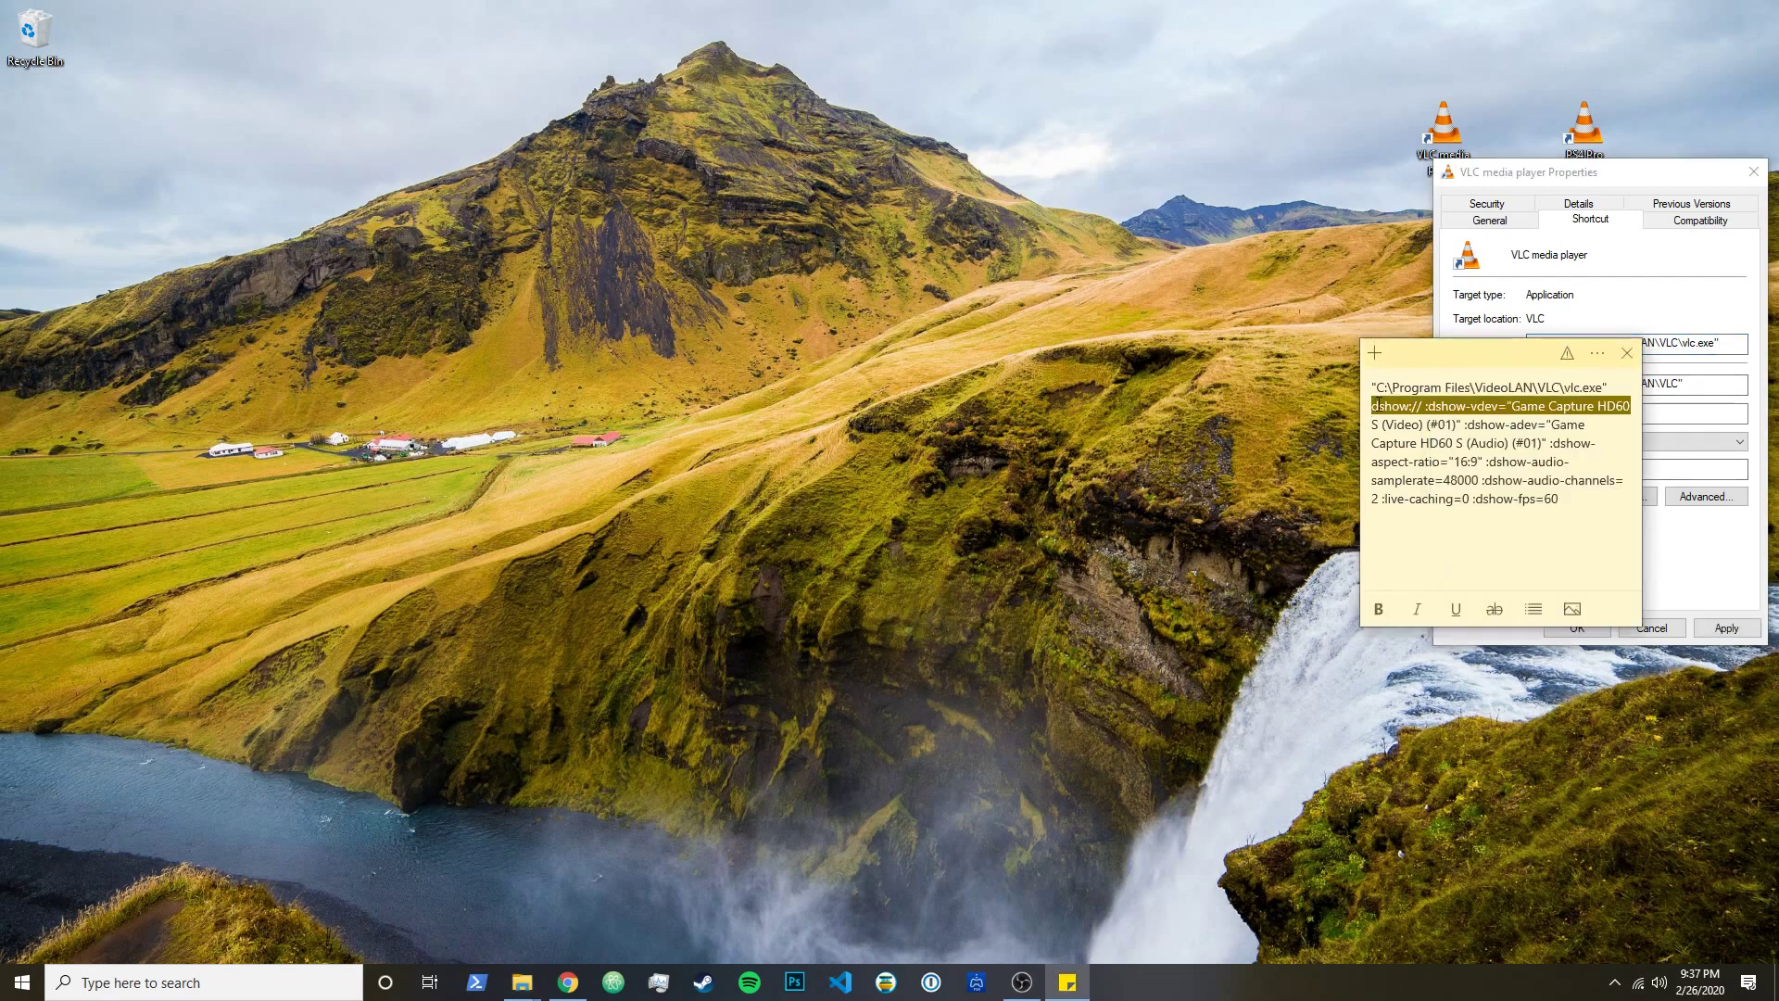
click(1375, 409)
drag(1373, 405, 1576, 519)
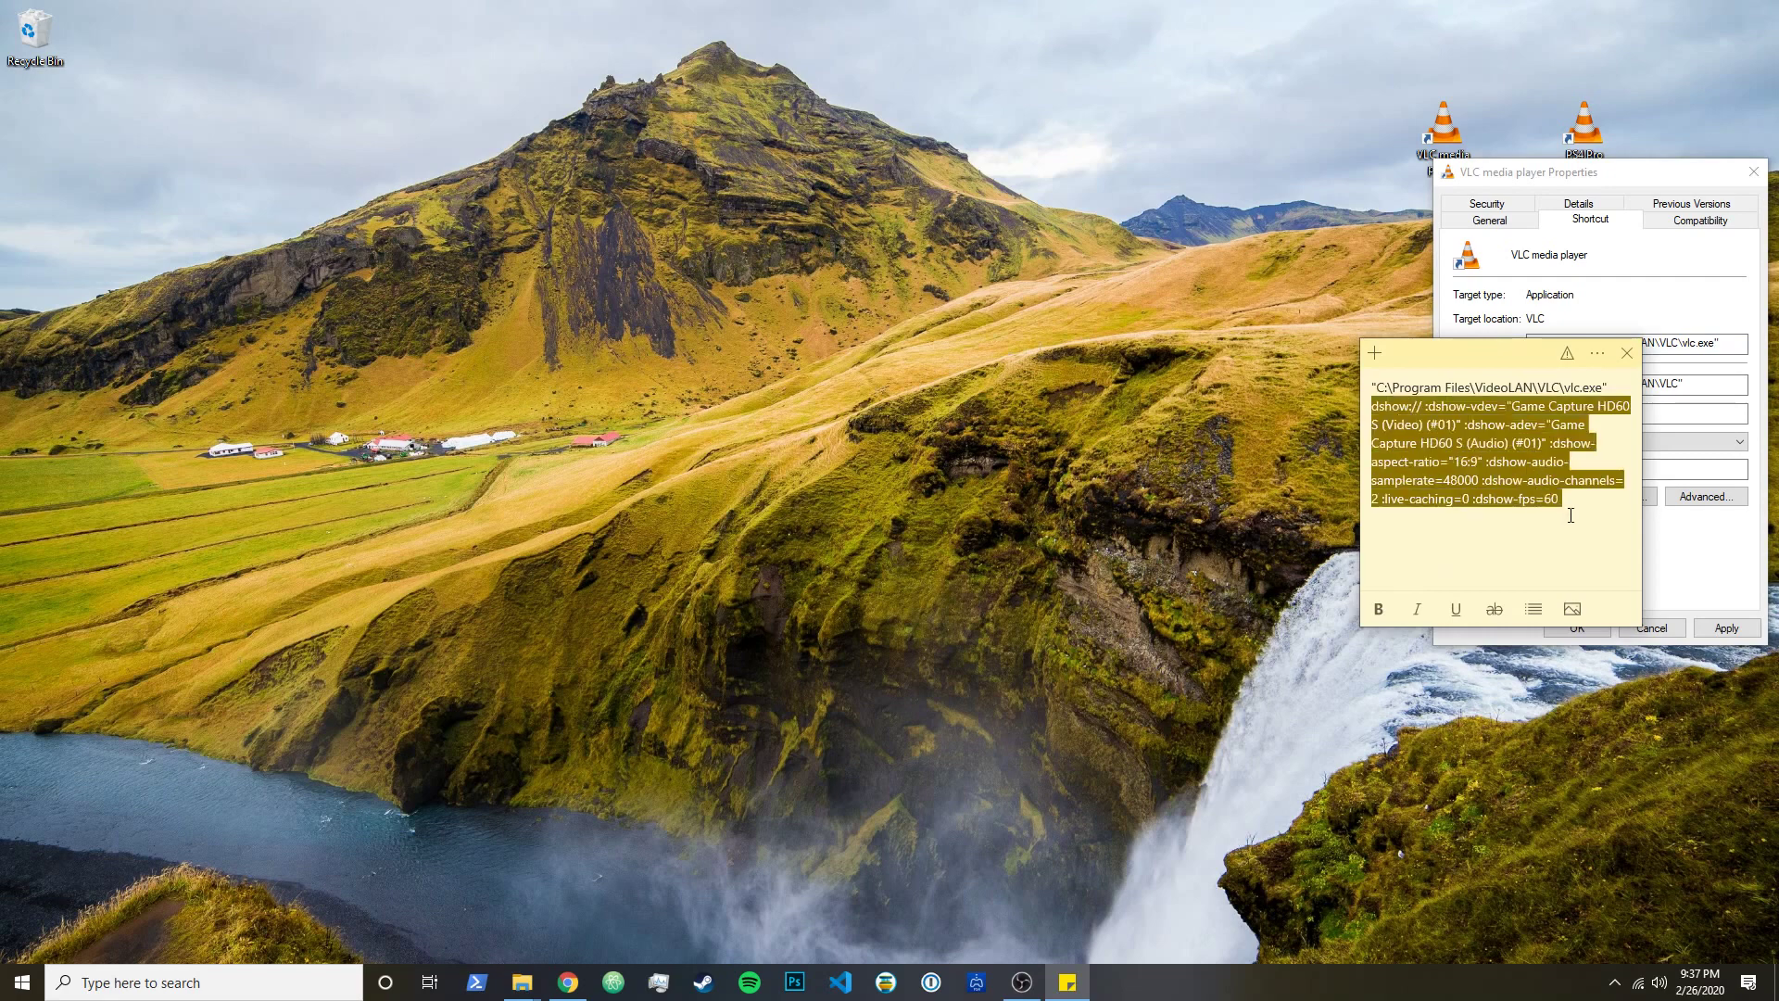
right_click(1499, 480)
click(1560, 517)
Paste the copied dshow options after the vlc.exe path in the shortcut's Target, and save the shortcut properties.
click(1659, 424)
right_click(1534, 344)
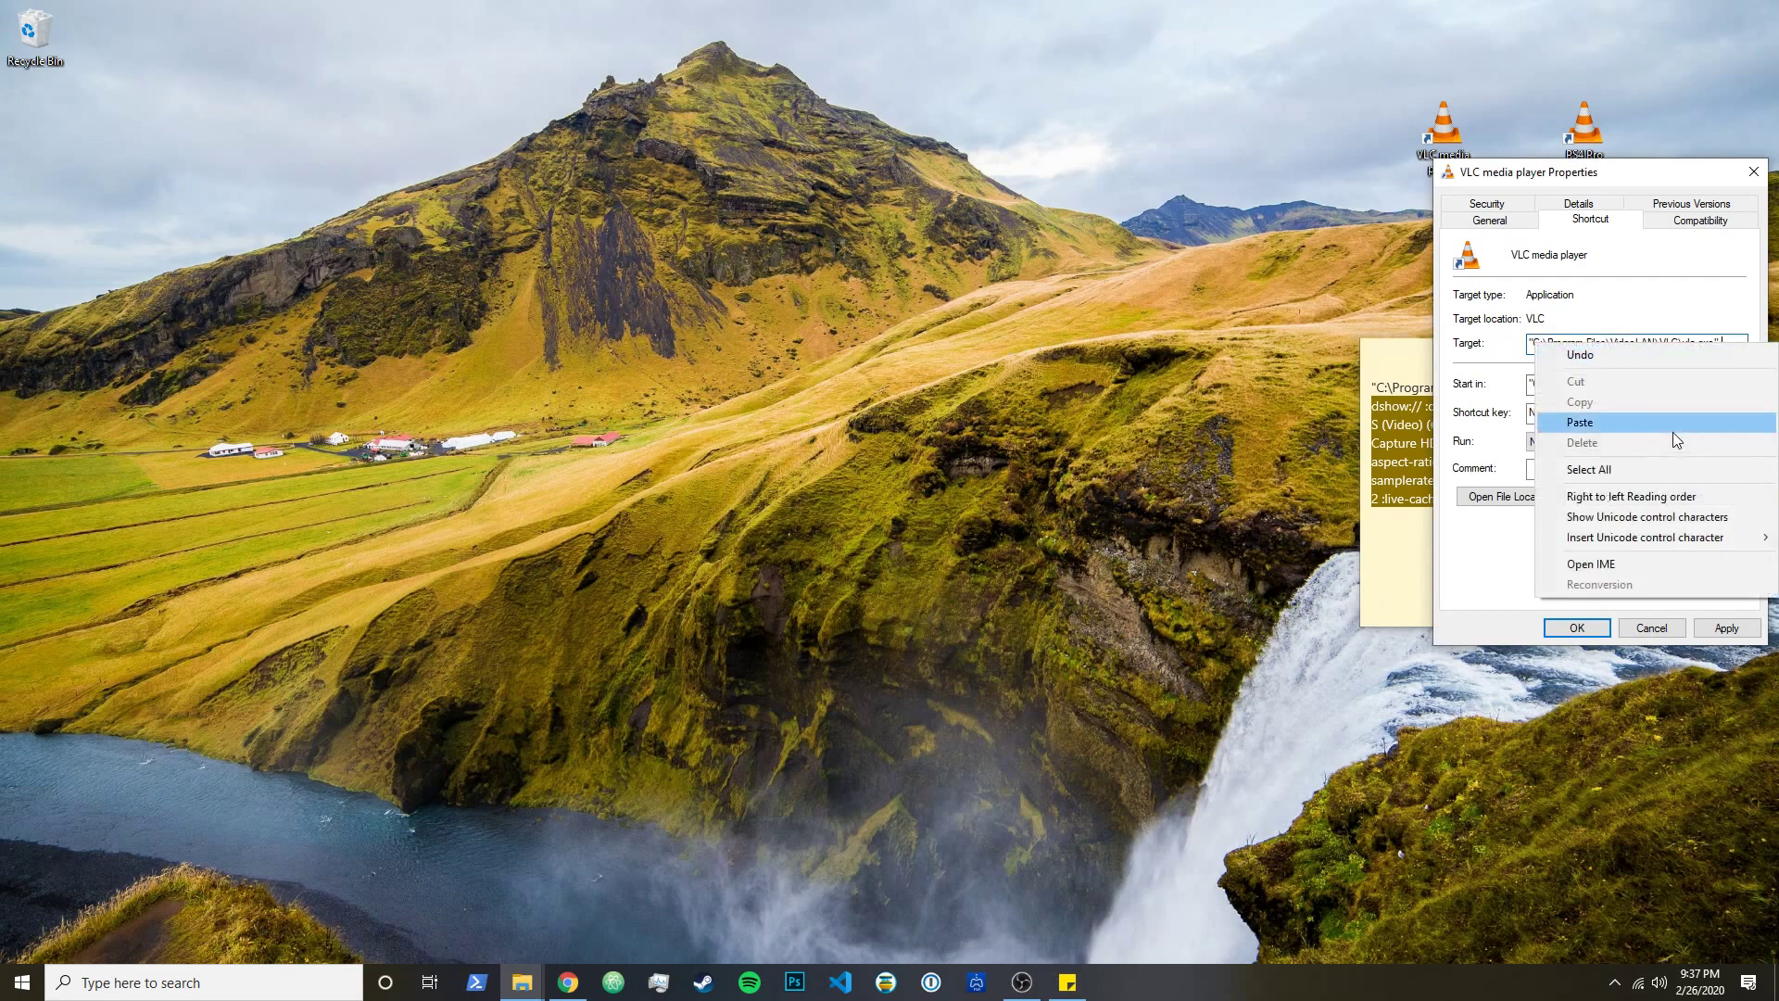
click(1580, 423)
drag(1656, 343, 1472, 360)
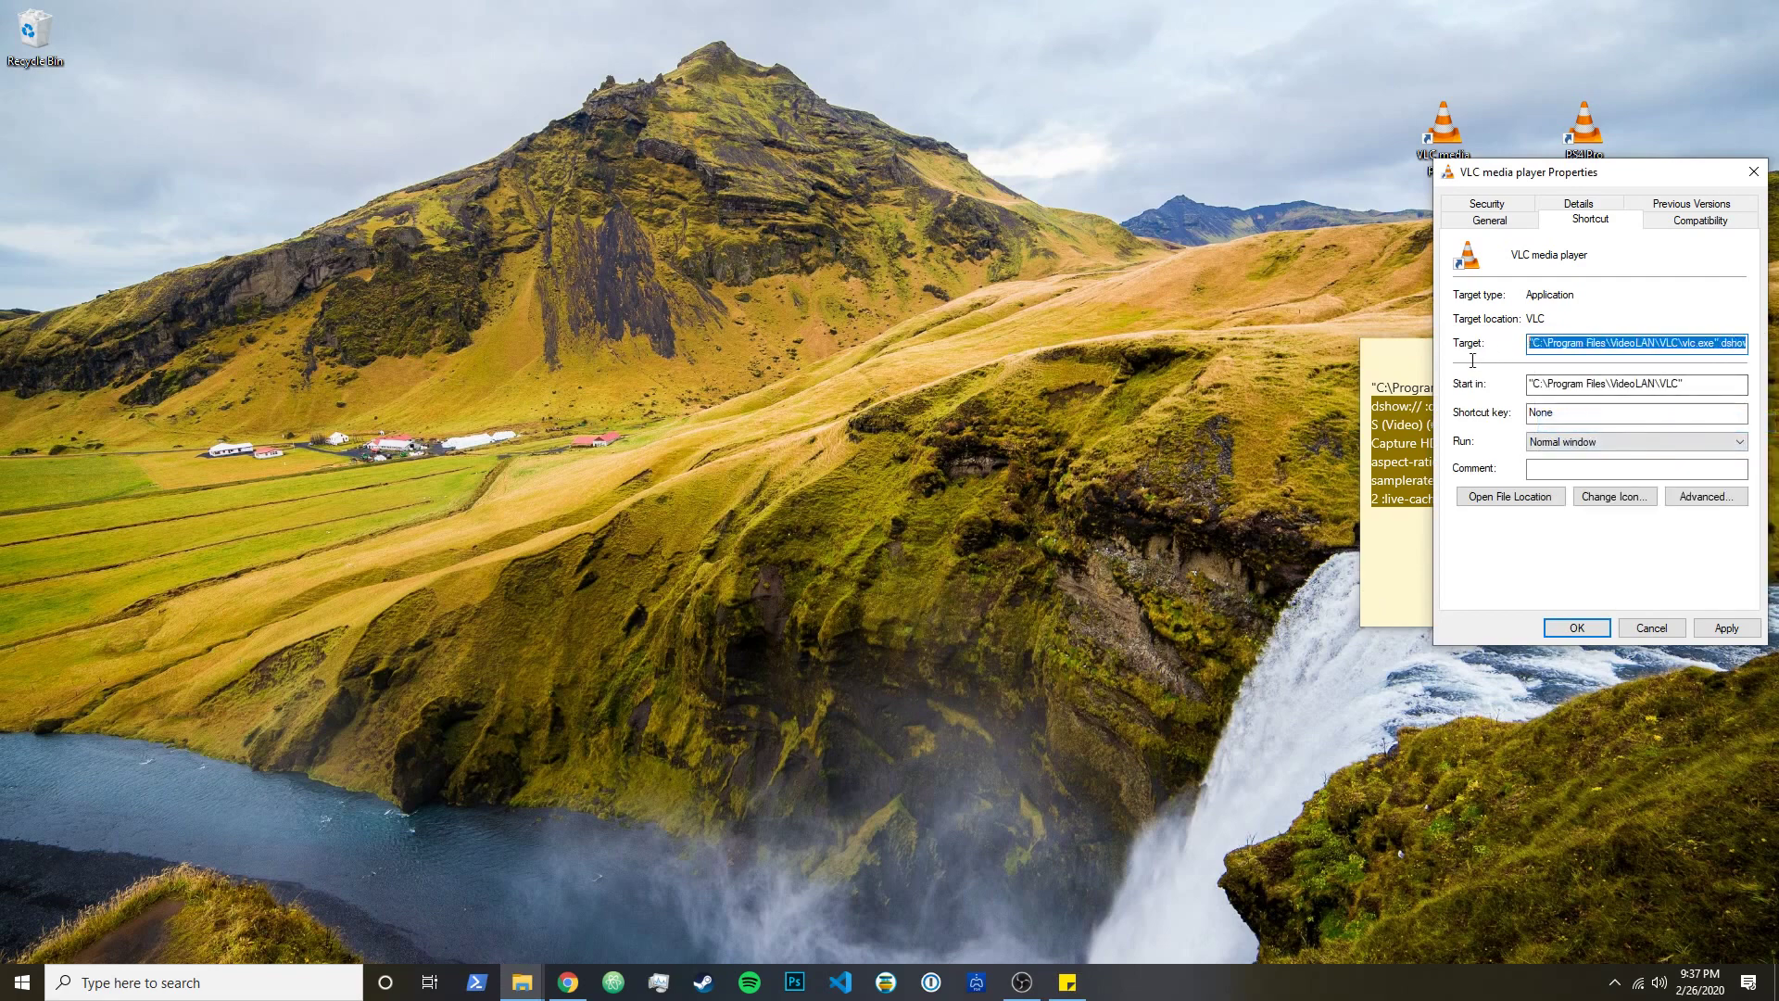
click(1573, 342)
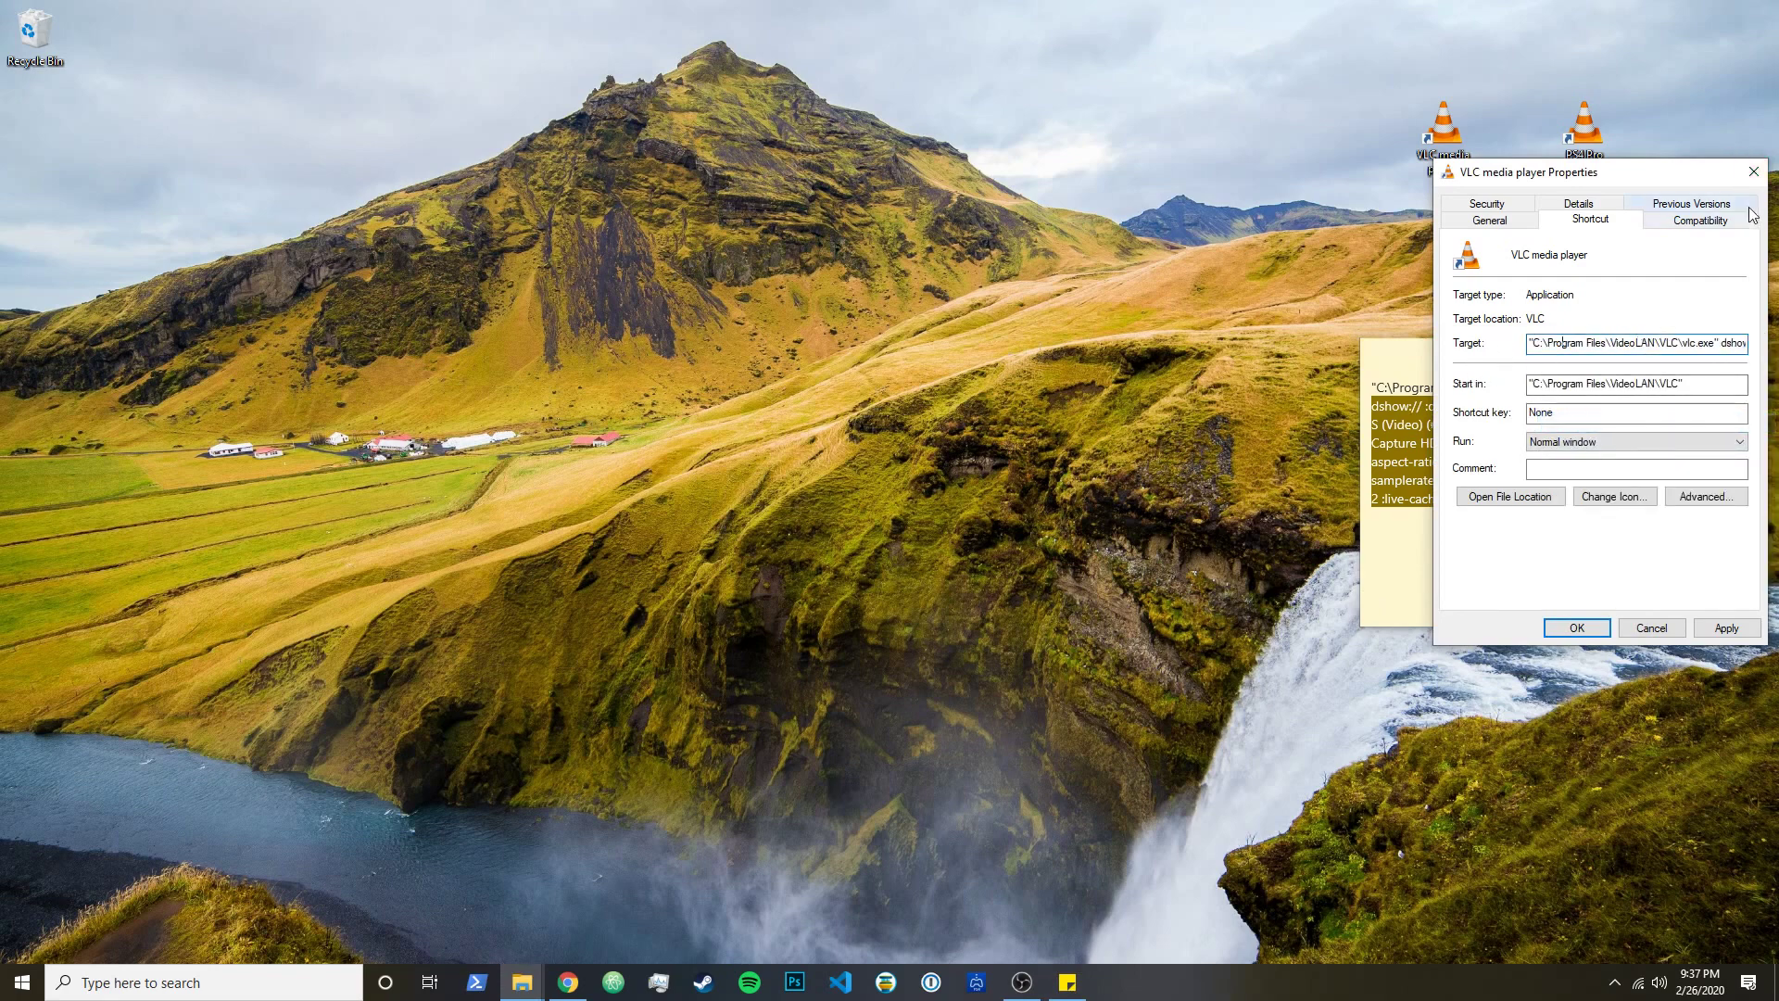
click(1579, 631)
Launch the stream from the edited VLC media player shortcut, and view it in a snapped half-screen window and in full screen.
double_click(1442, 158)
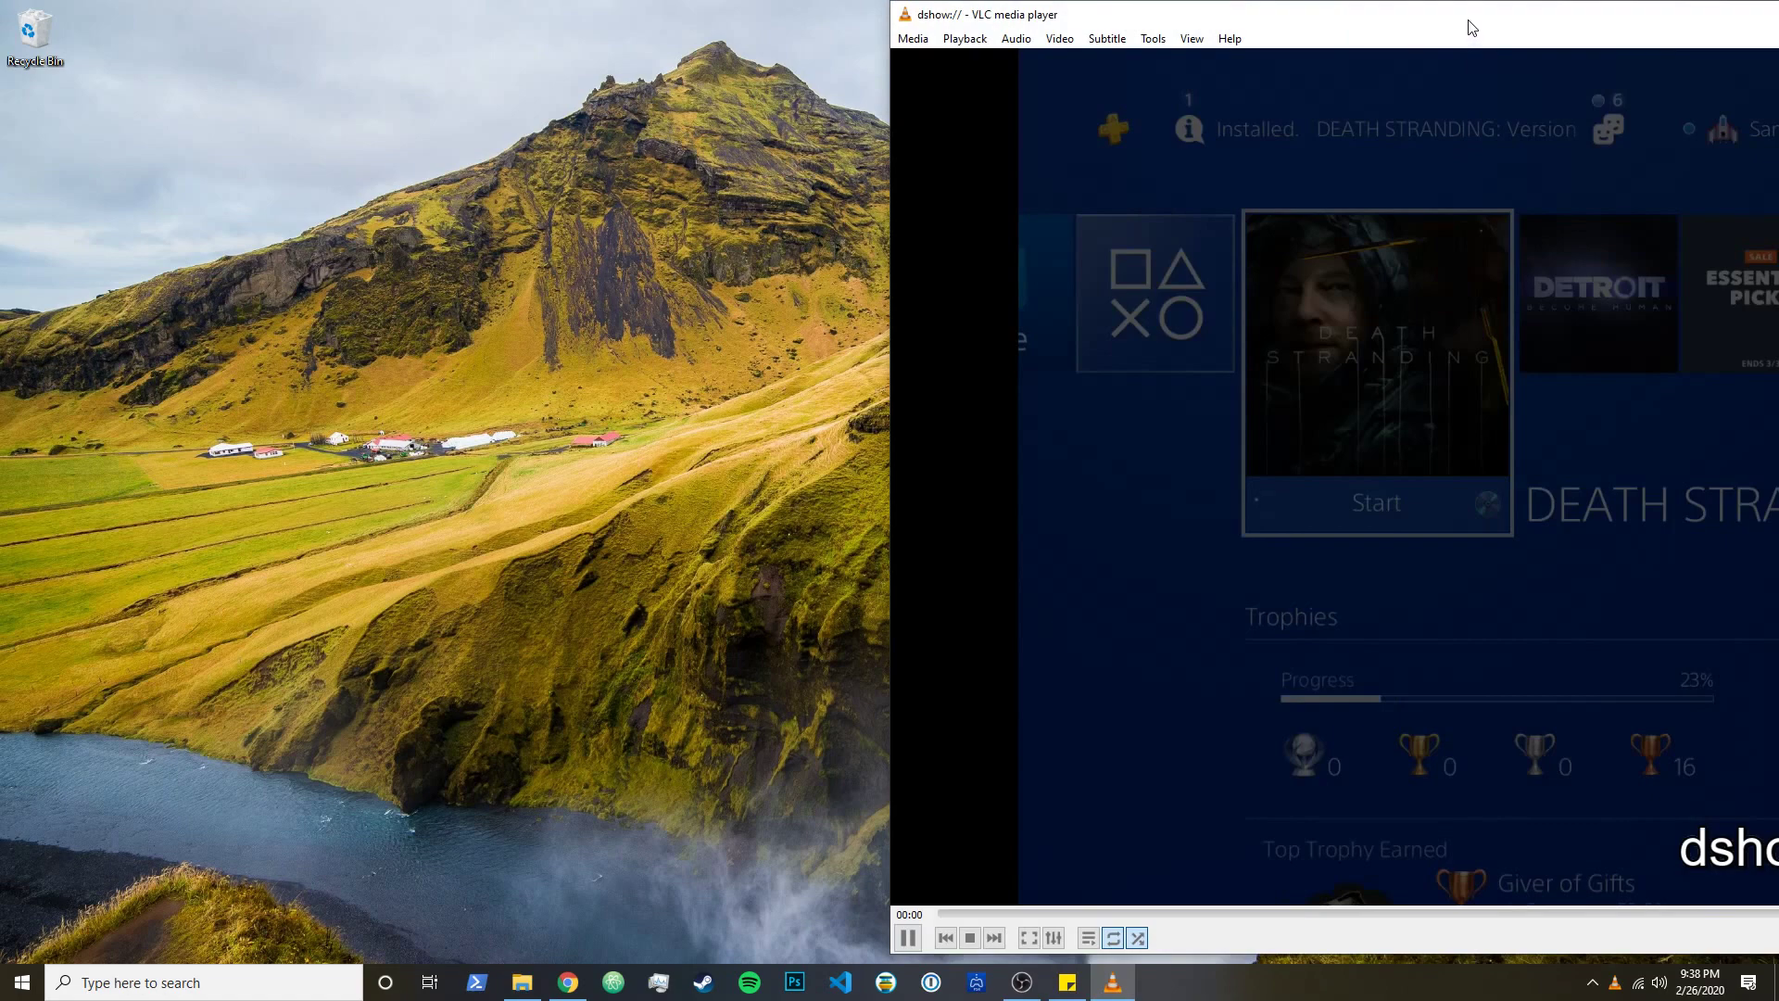
drag(1472, 28, 1778, 185)
click(1399, 604)
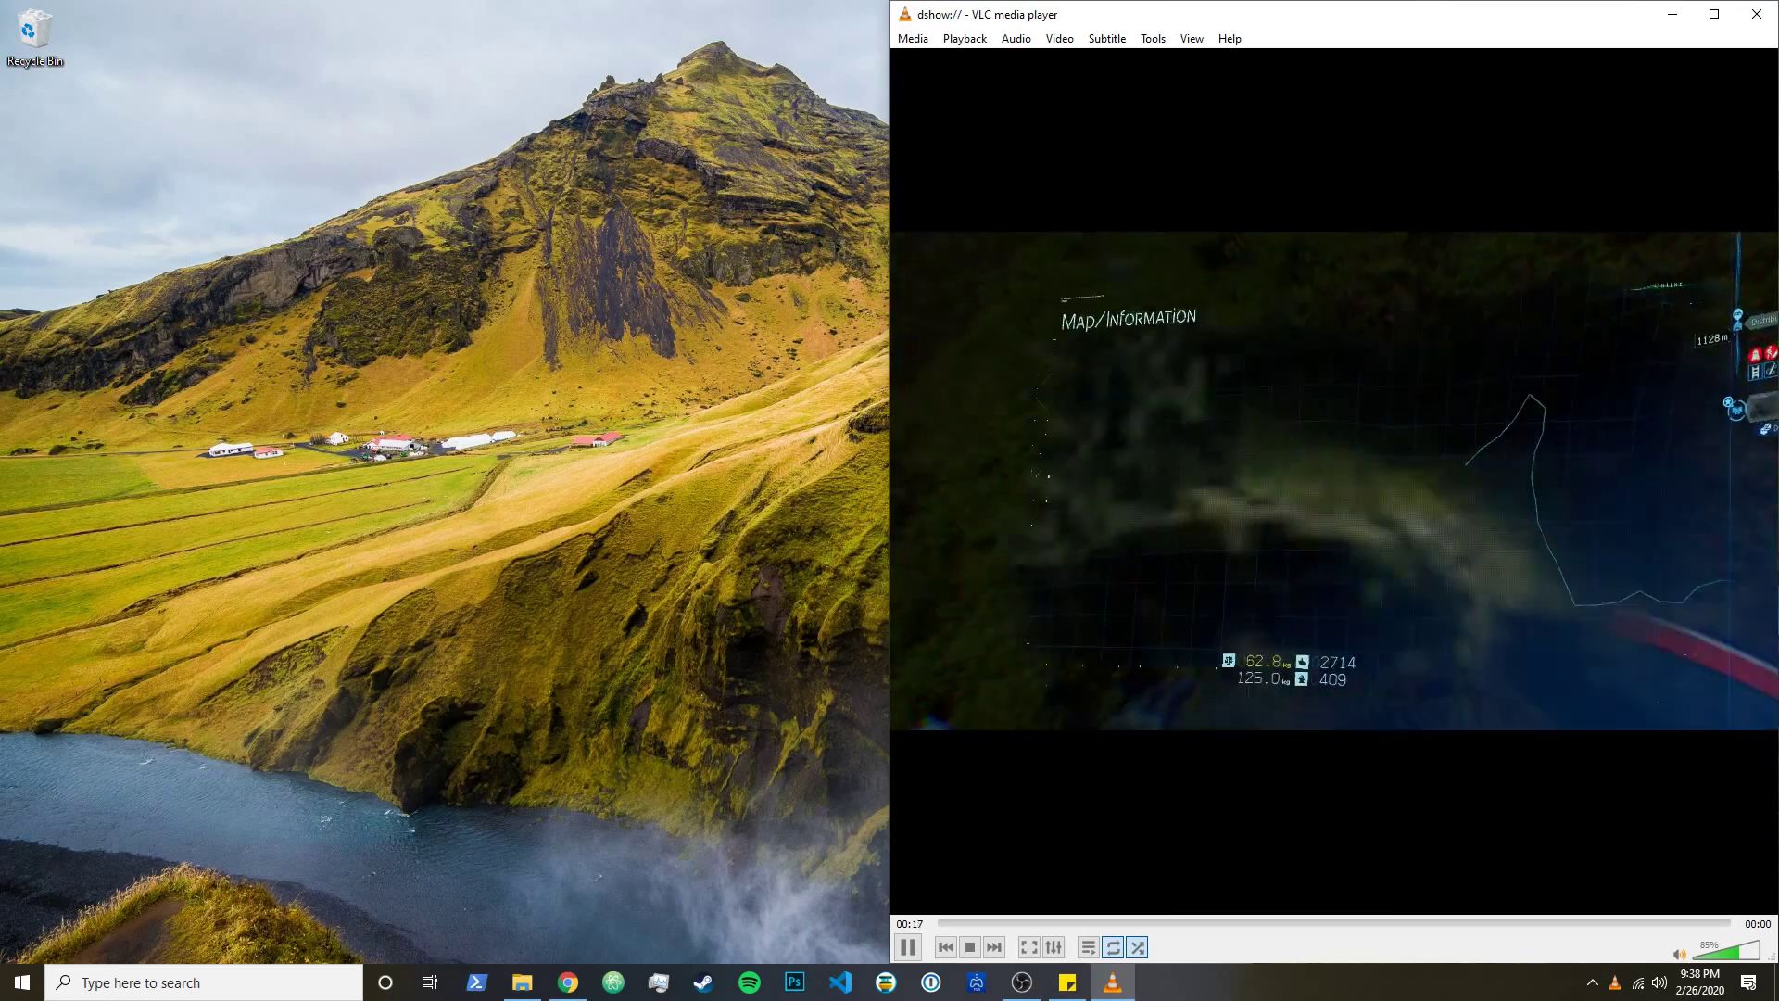
double_click(1538, 684)
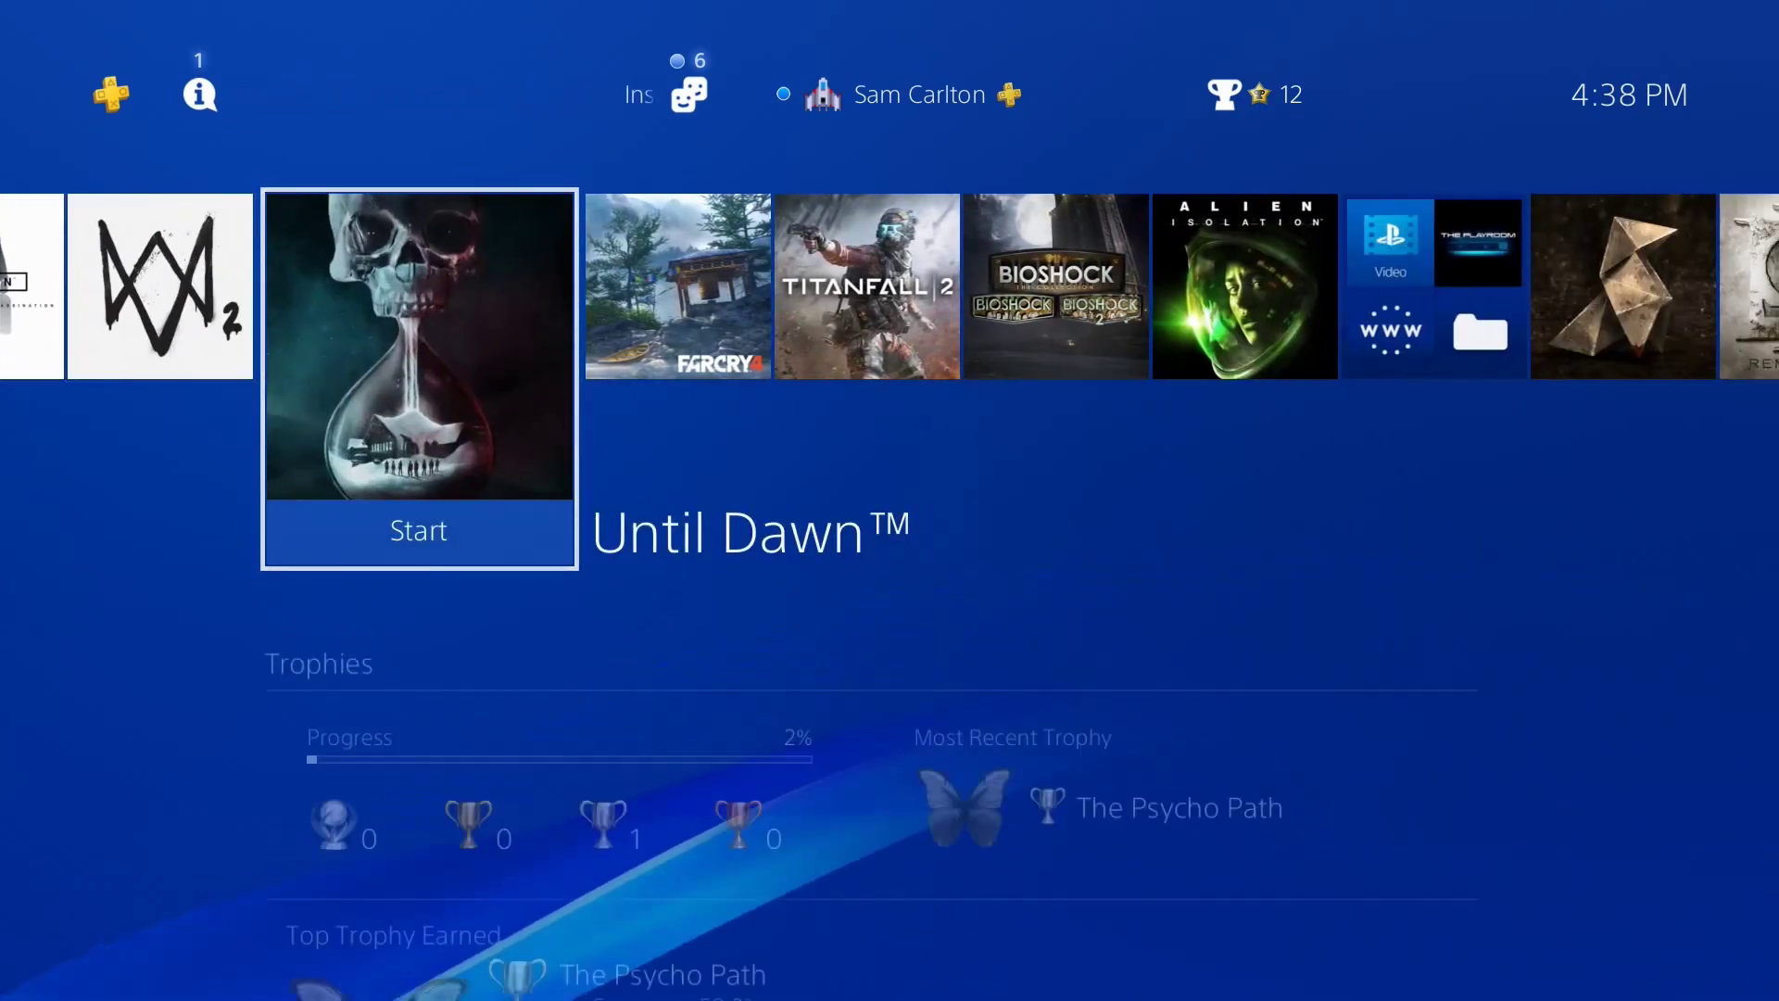
key(Escape)
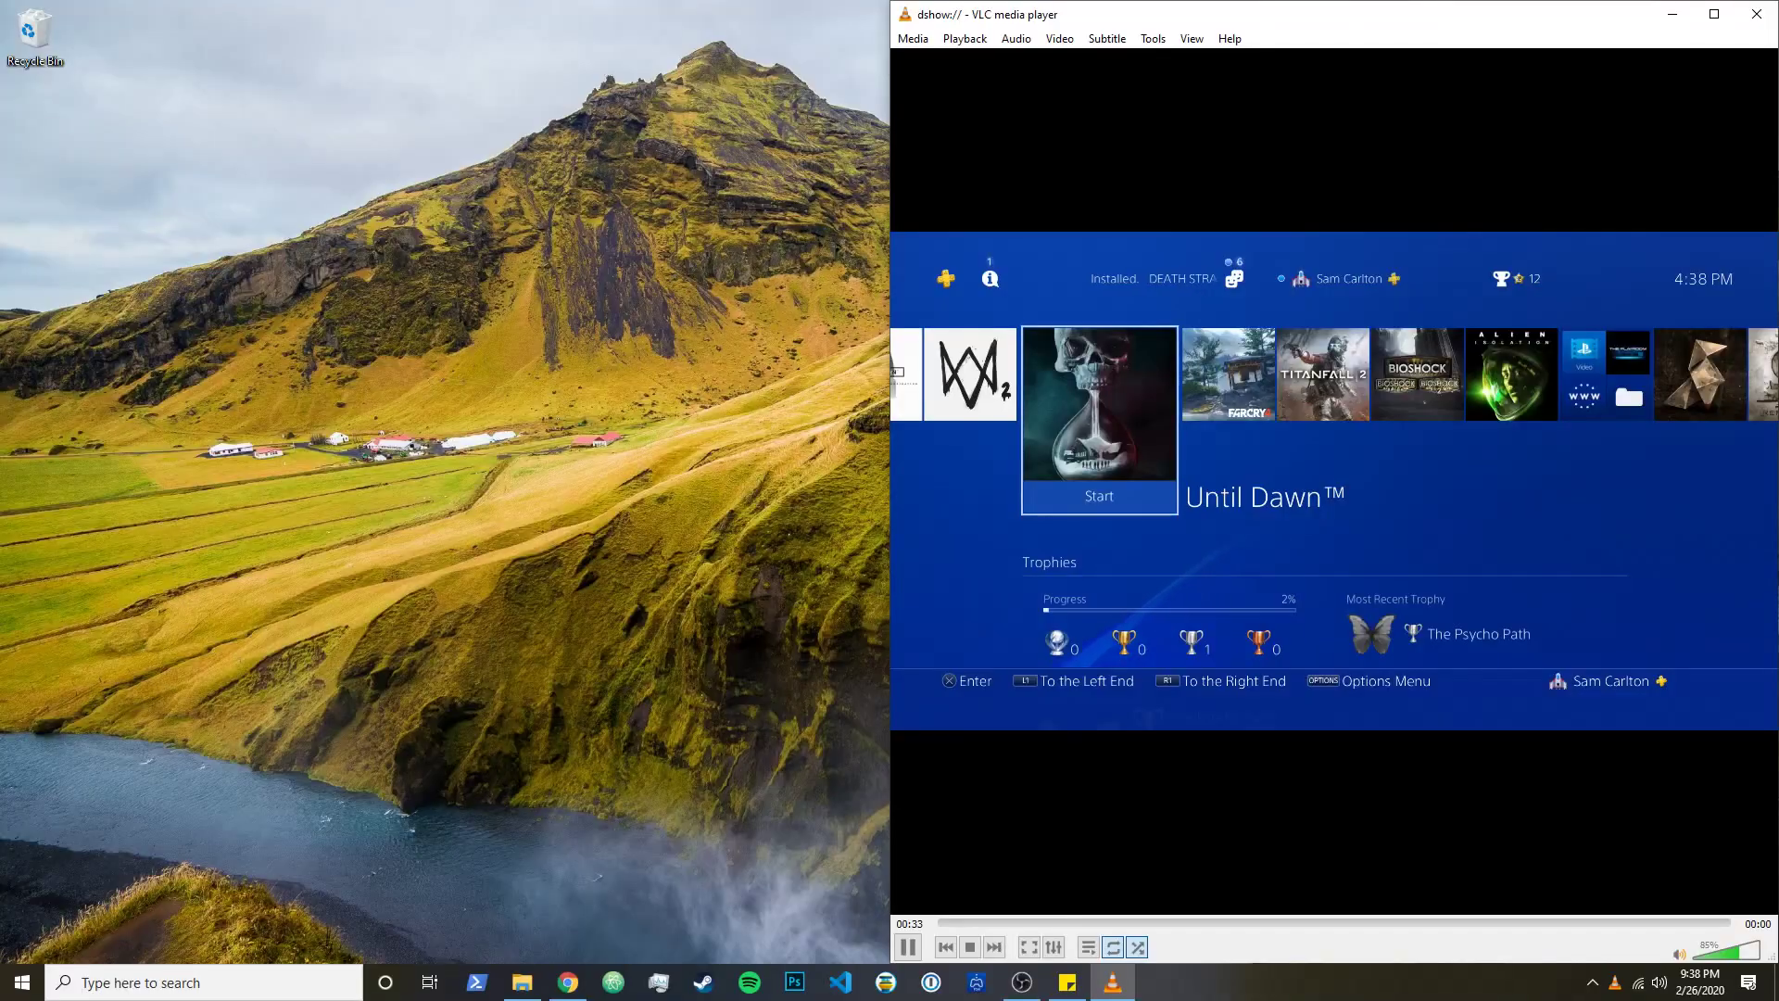